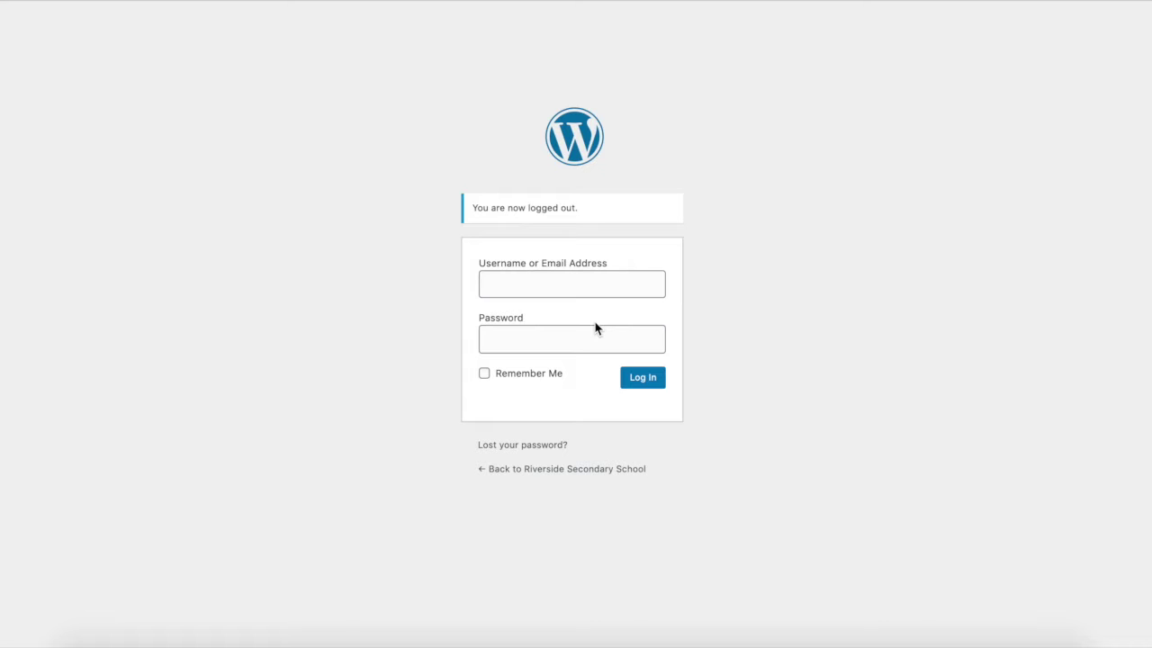
Step: Enter the account username and password in the Edublogs login form
click(556, 286)
text(iason)
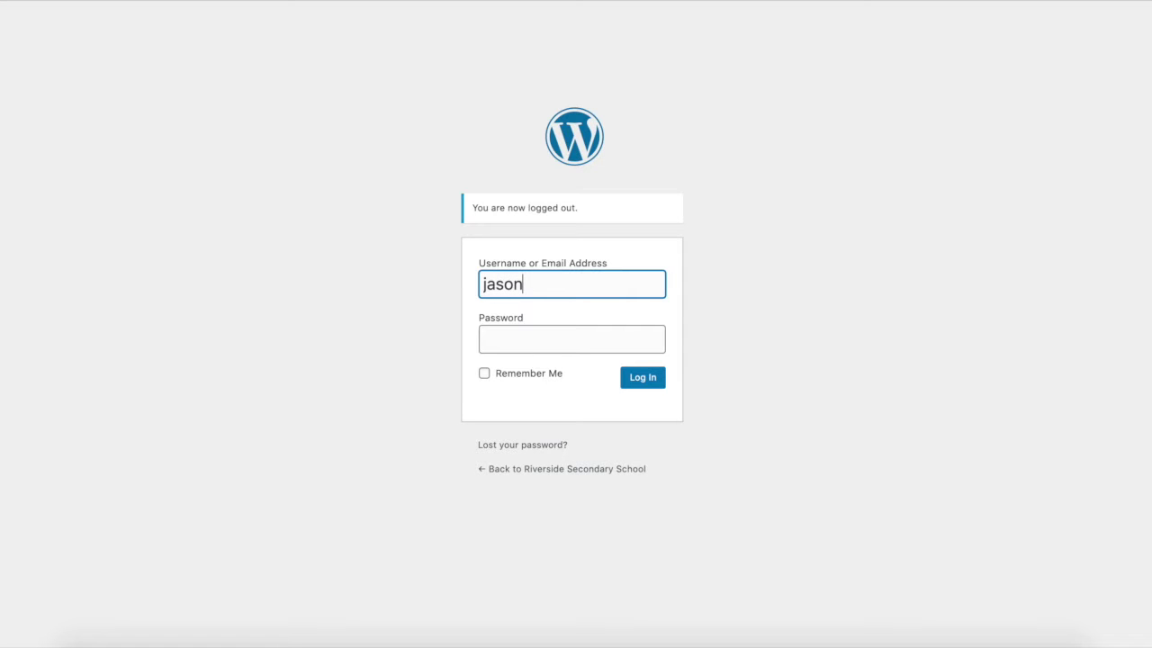
text(s2021)
click(526, 340)
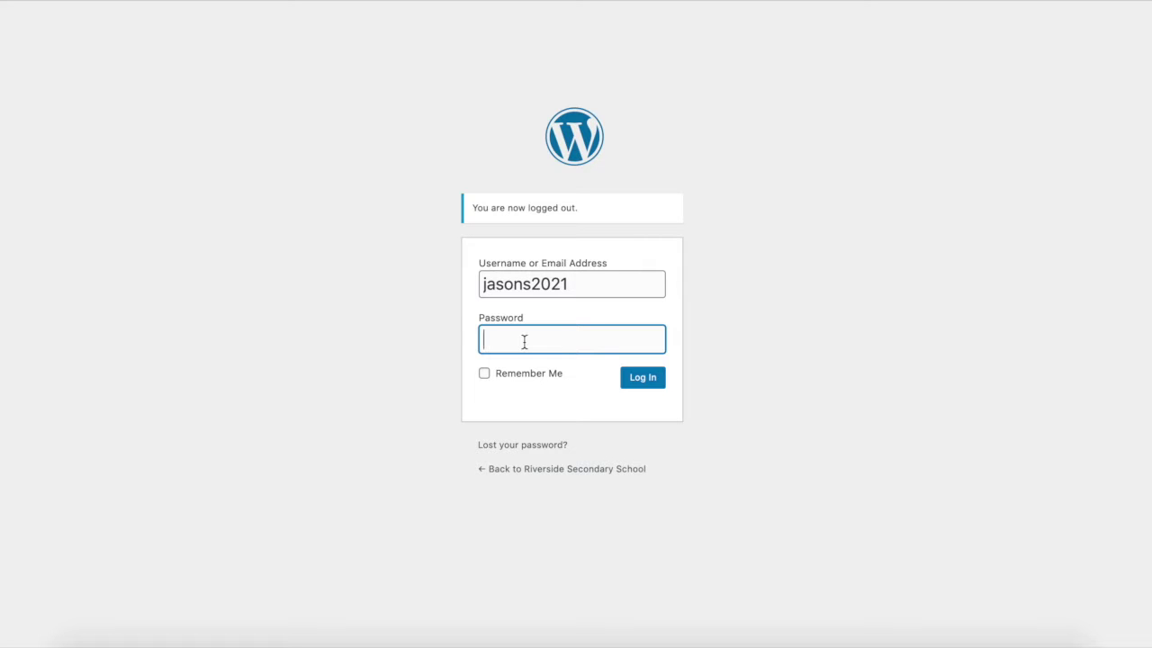
text(•••••••••••)
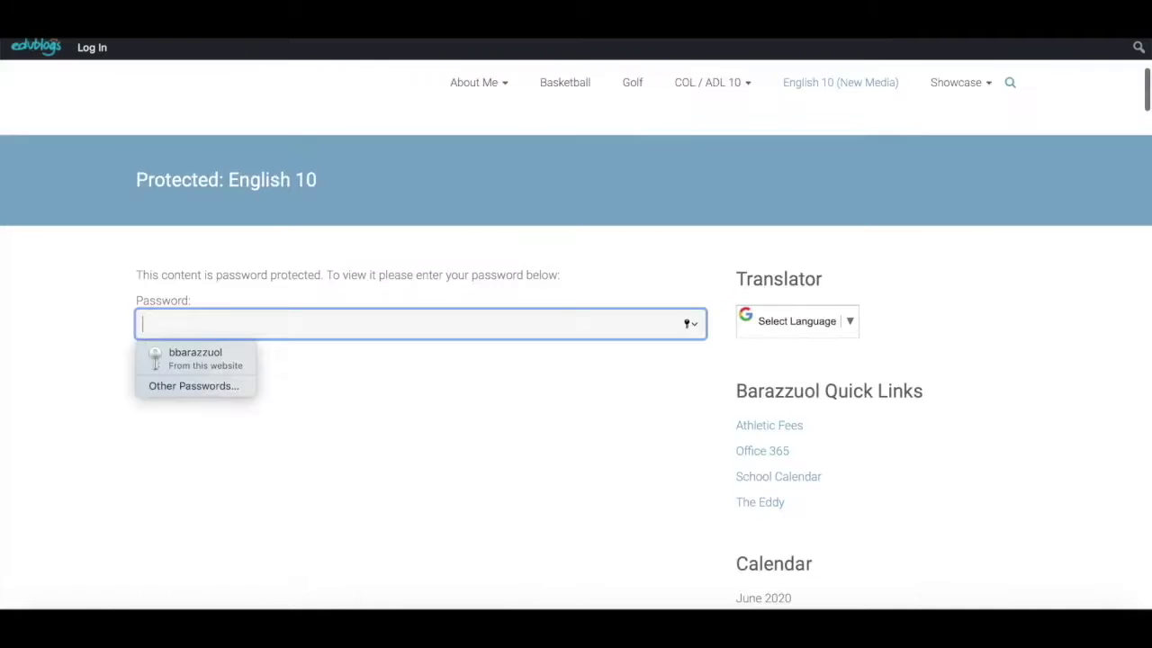
Step: Scroll back to the top of the protected English 10 page to reach the navigation
scroll(604, 274, up, 5)
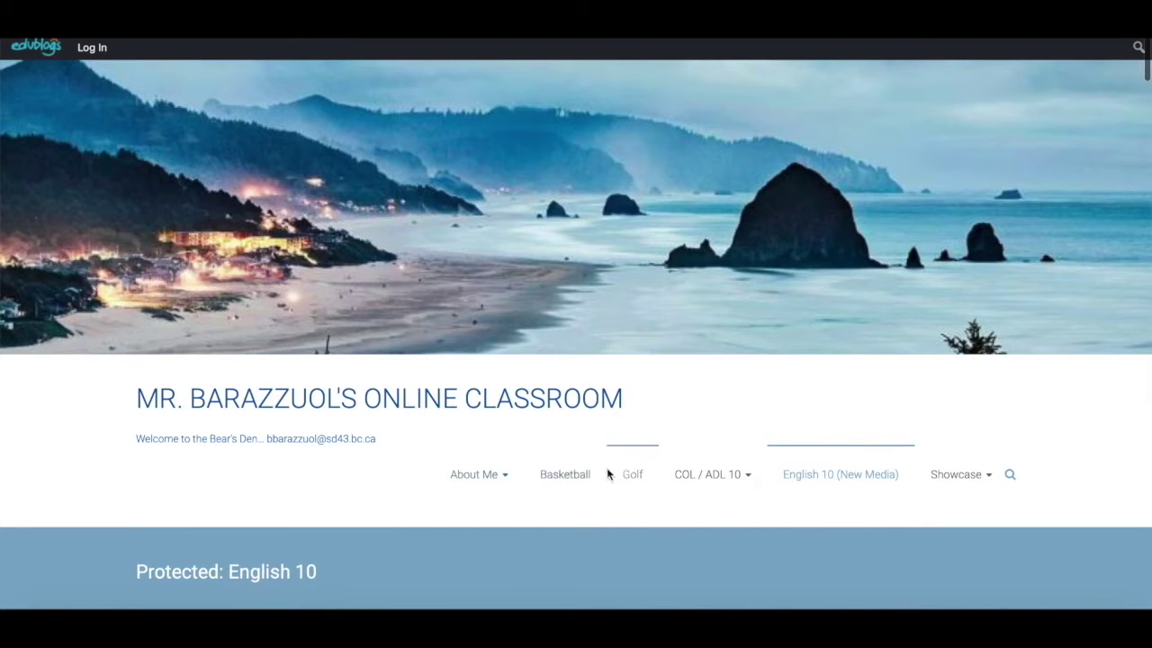
mouse_move(707, 483)
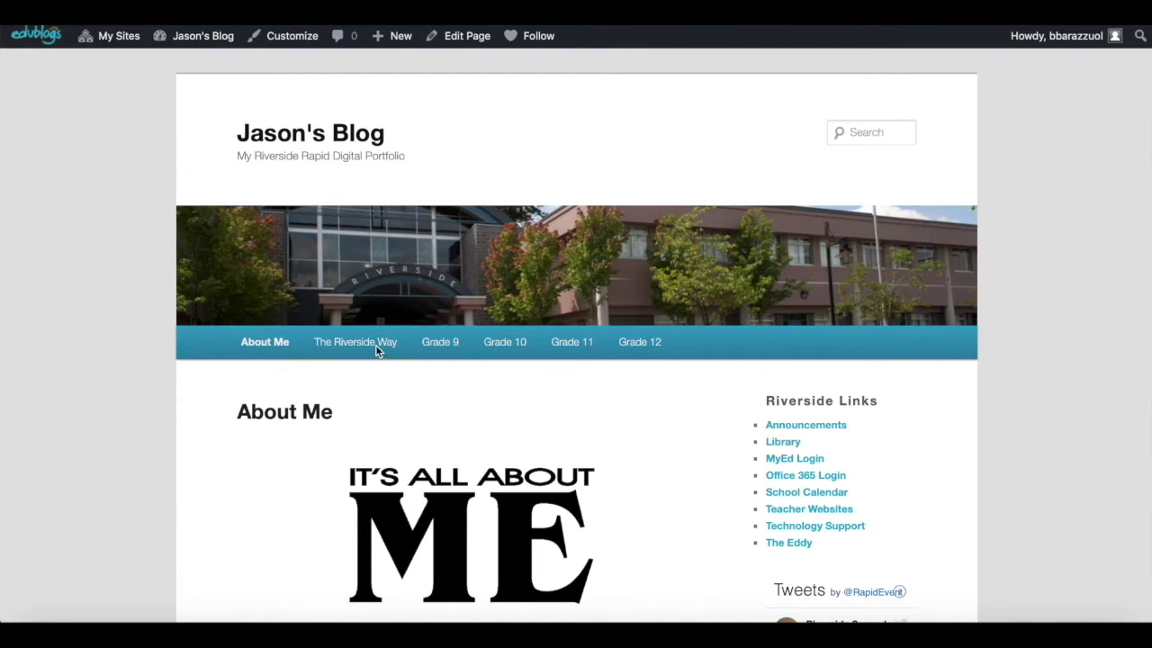
mouse_move(377, 351)
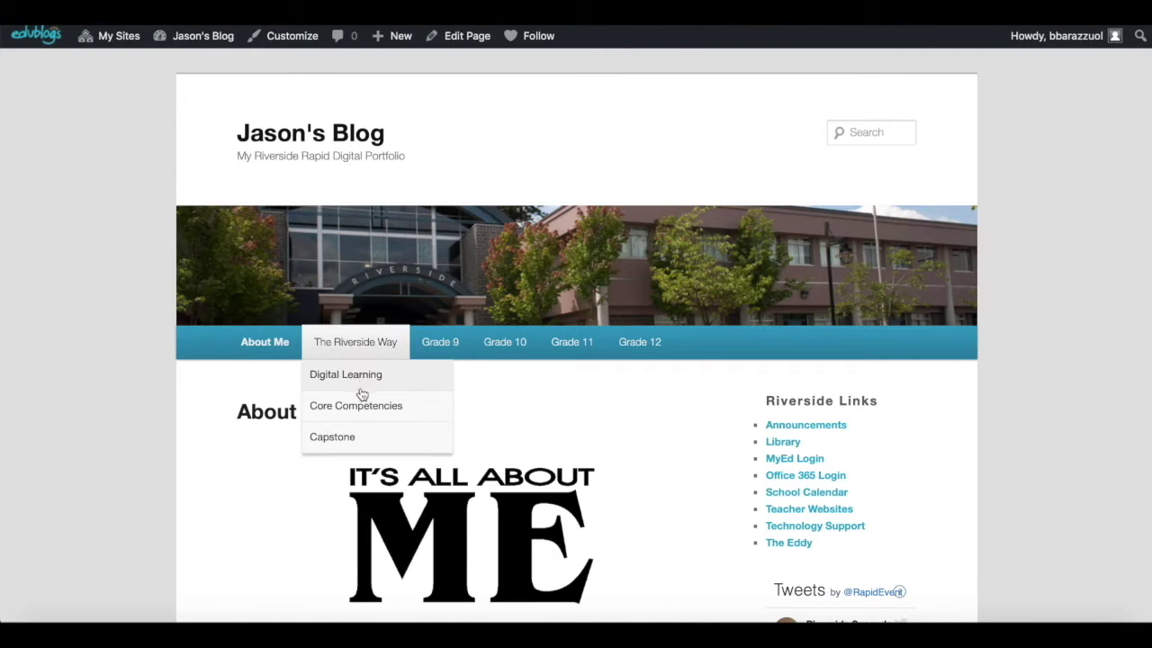
mouse_move(358, 411)
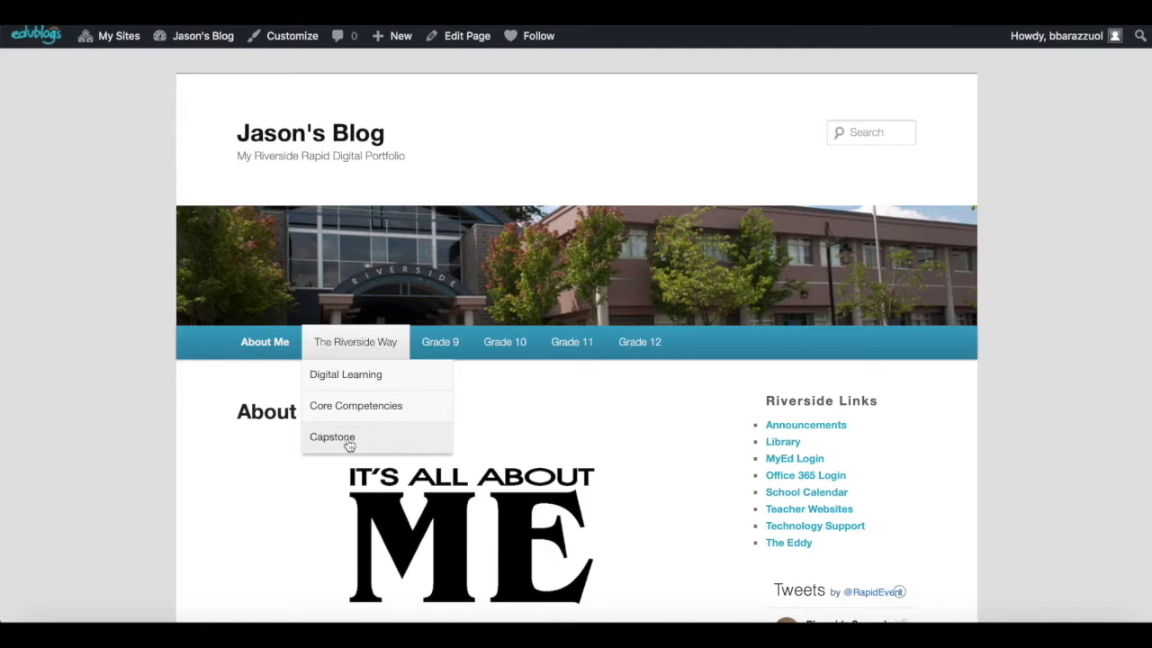
mouse_move(440, 351)
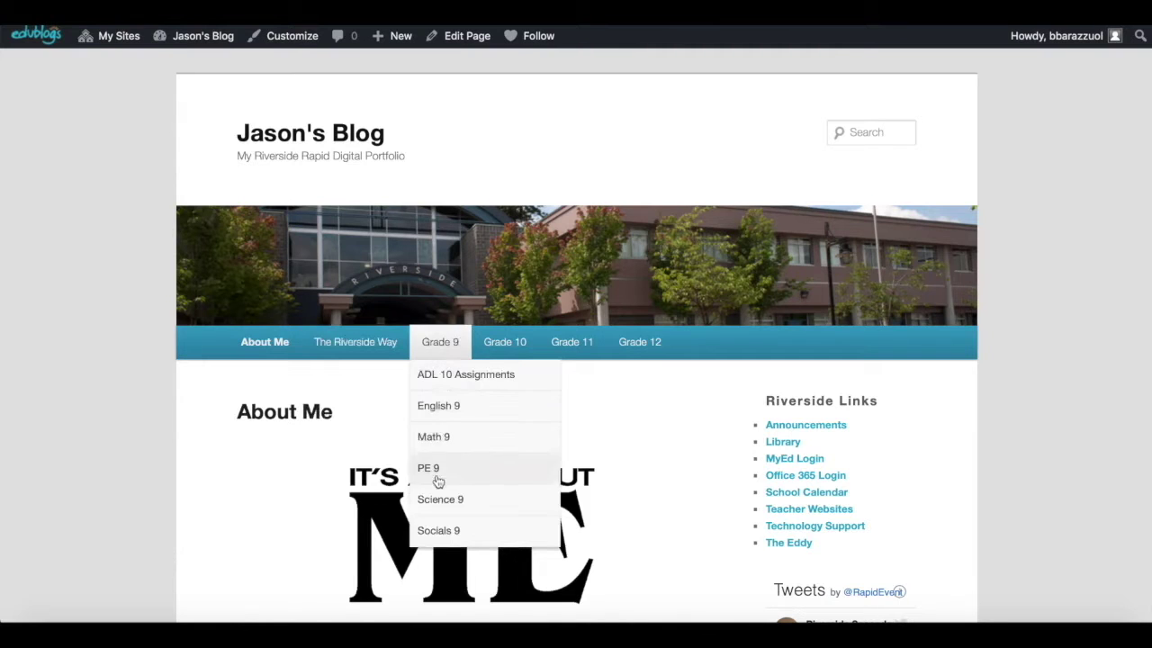
mouse_move(500, 348)
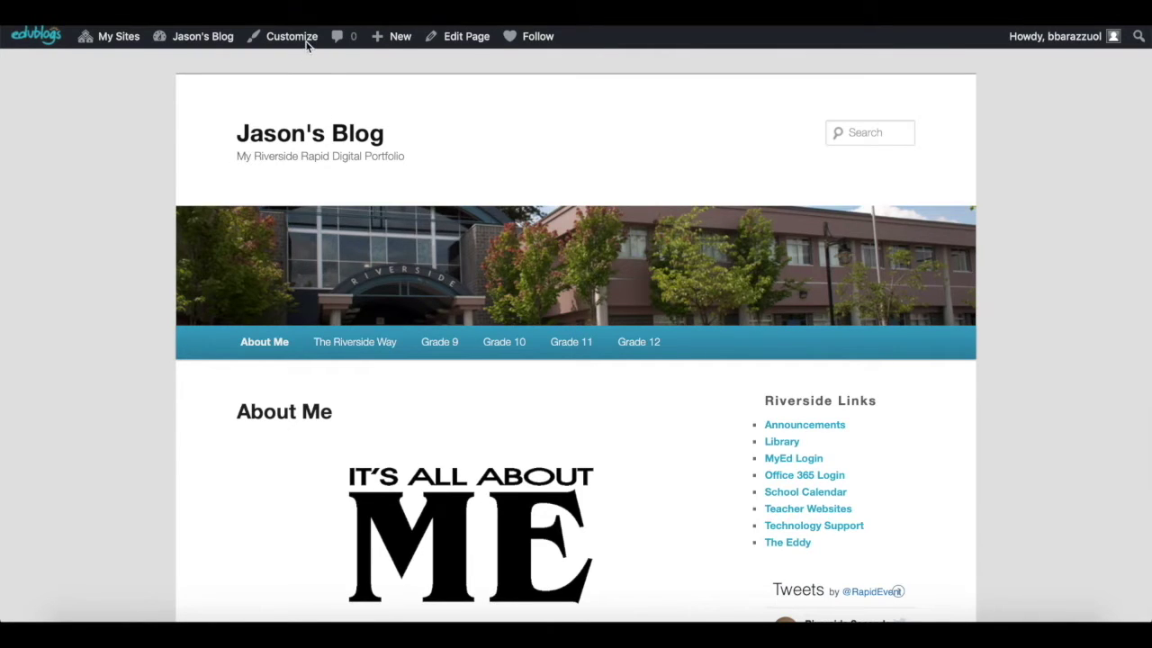
Step: Go from Jason's Blog Dashboard to Appearance > Themes
mouse_move(179, 44)
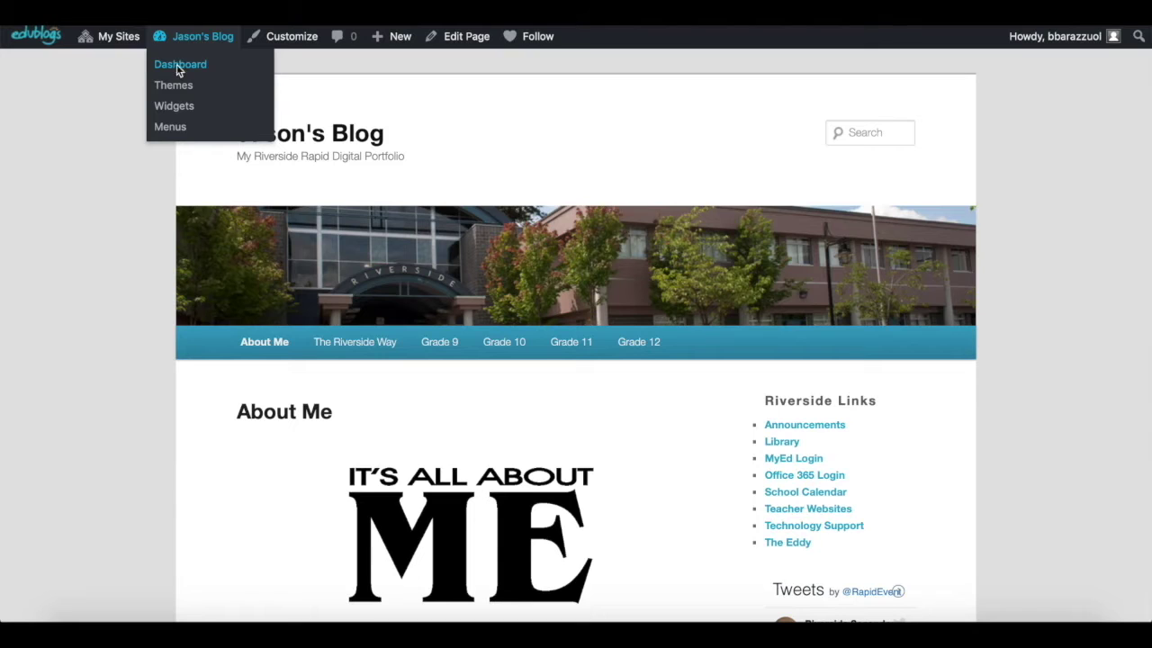
click(179, 68)
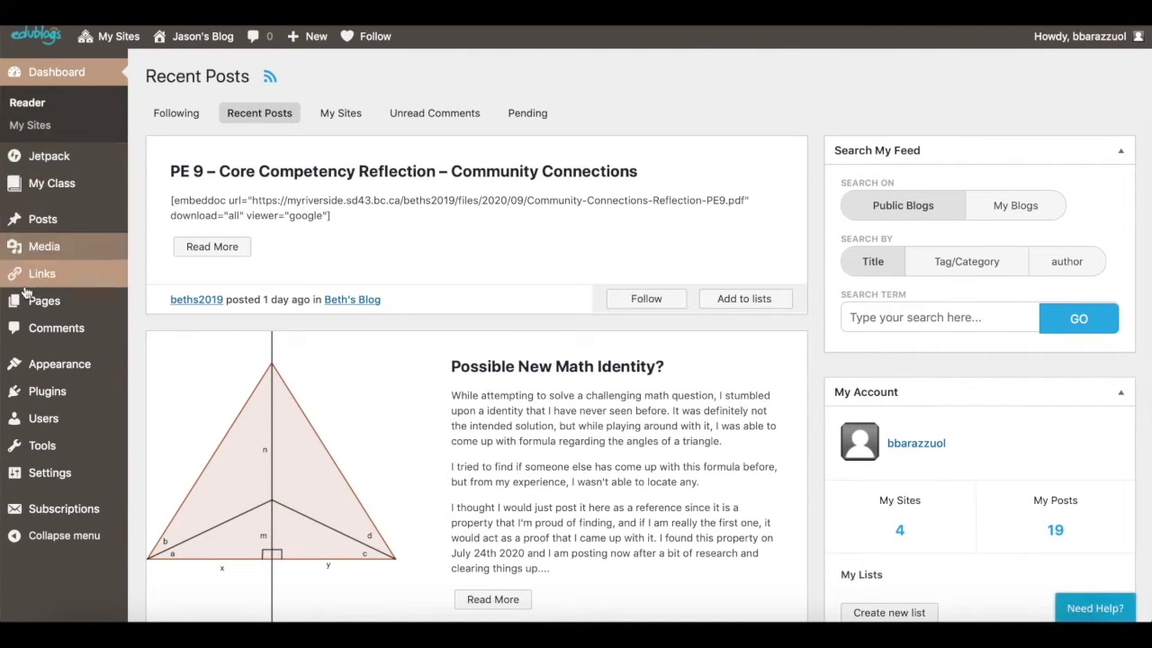
mouse_move(41, 376)
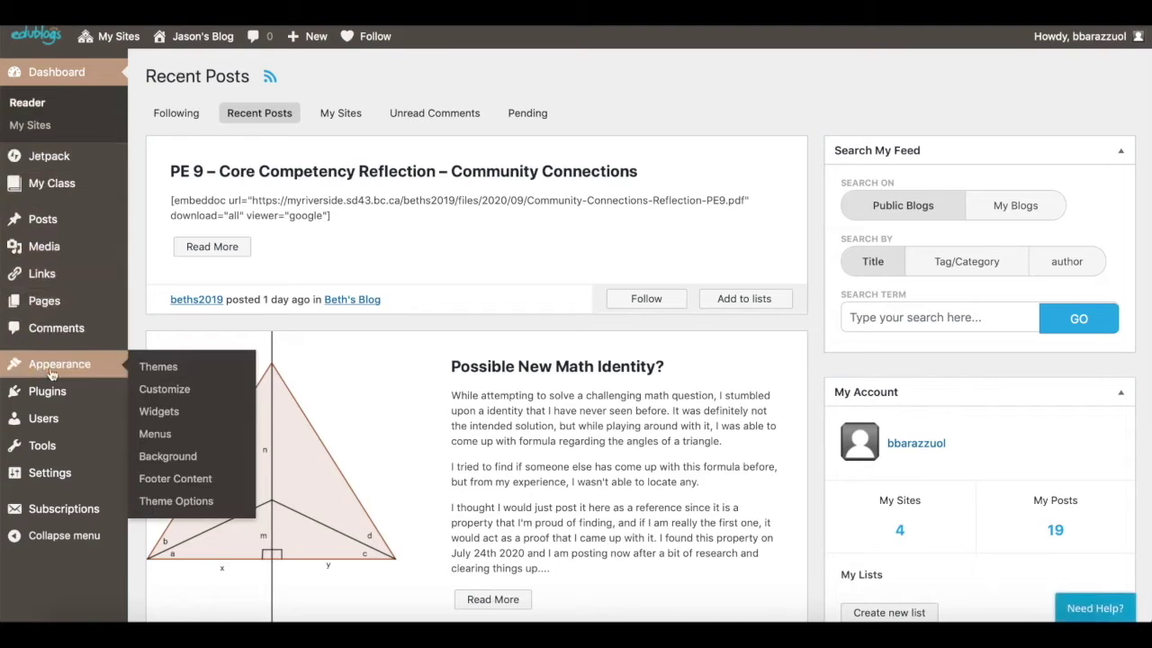
click(162, 368)
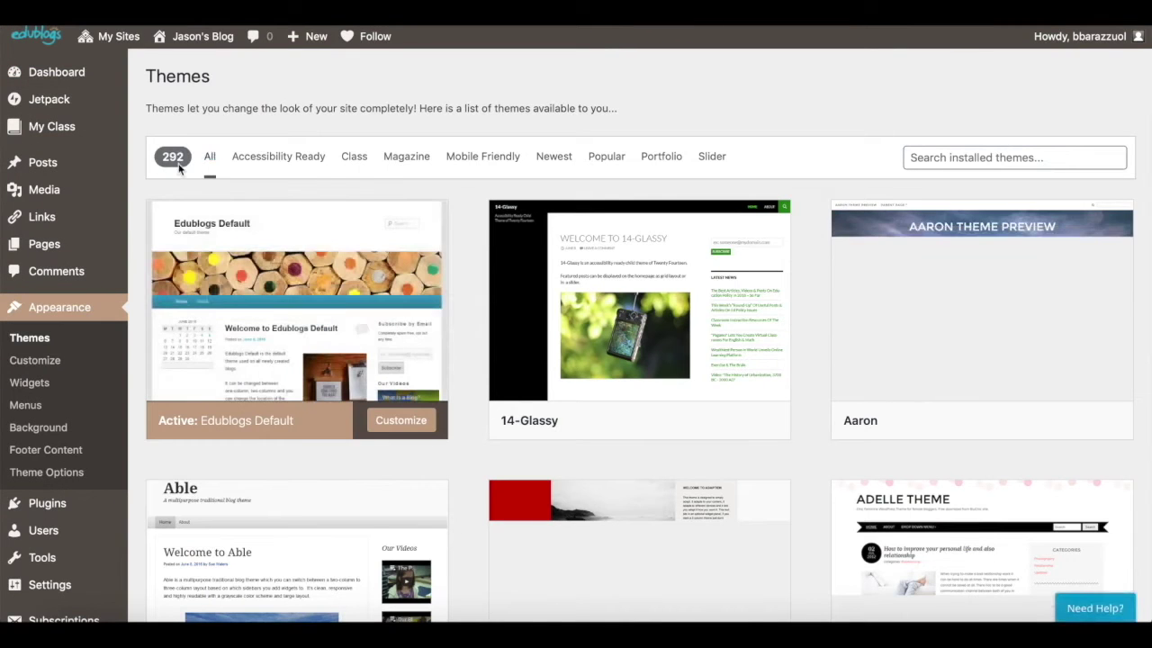
Step: Filter themes to Mobile Friendly, activate Blaskan, and visit the live site
click(480, 159)
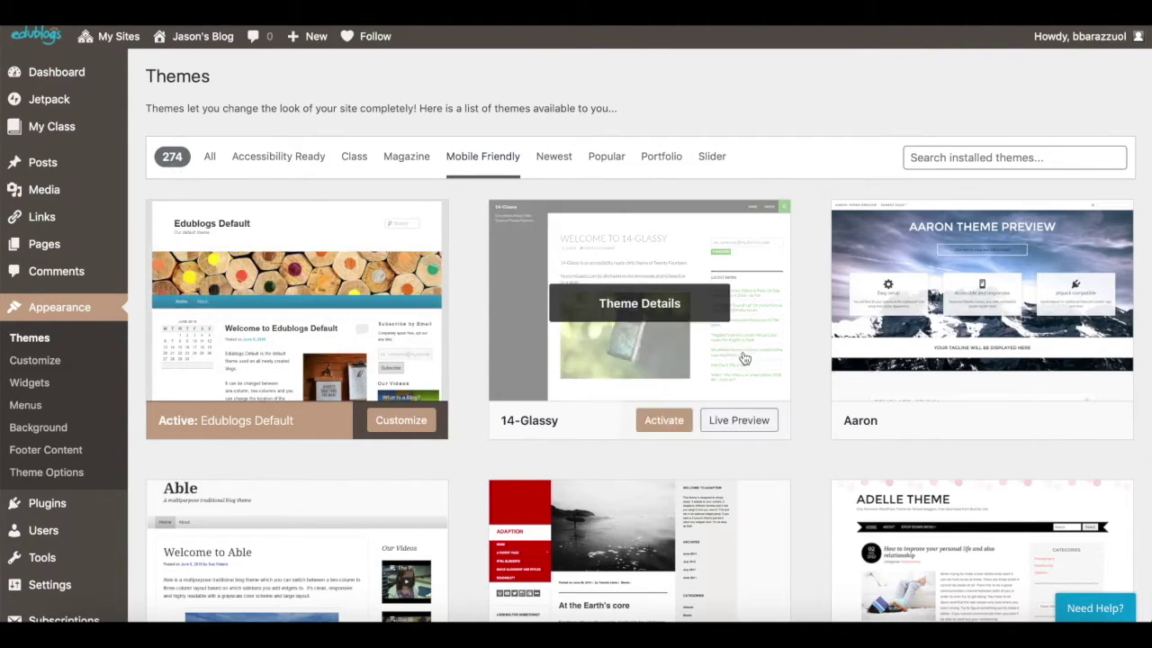
scroll(744, 358, down, 5)
scroll(744, 359, down, 20)
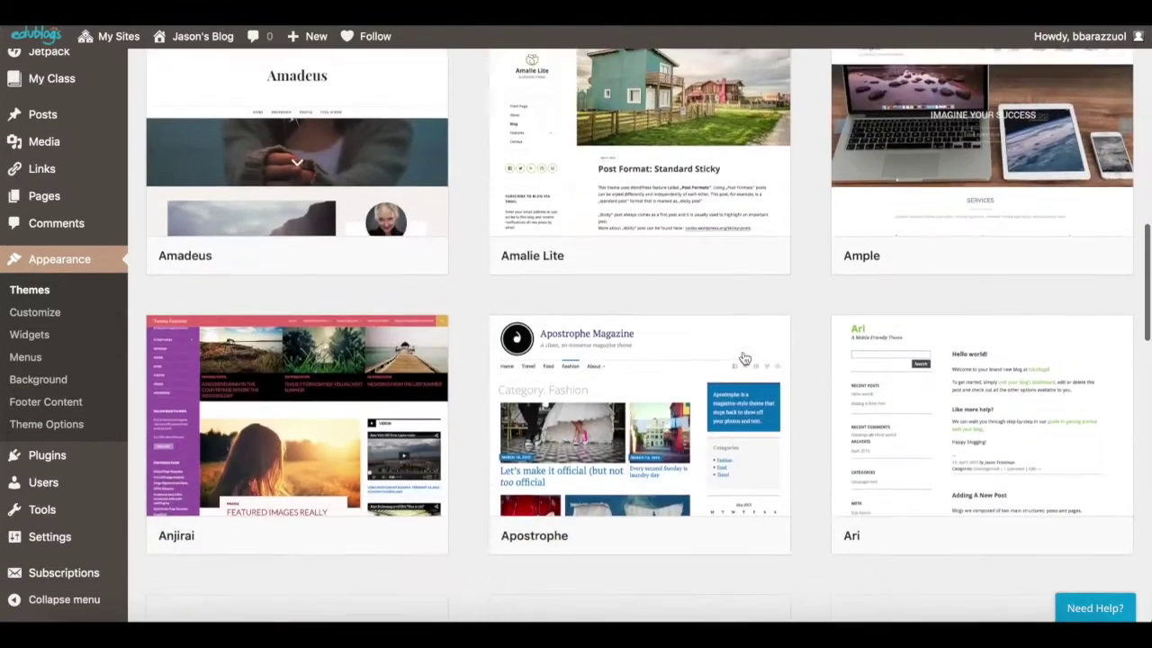
scroll(745, 358, down, 3)
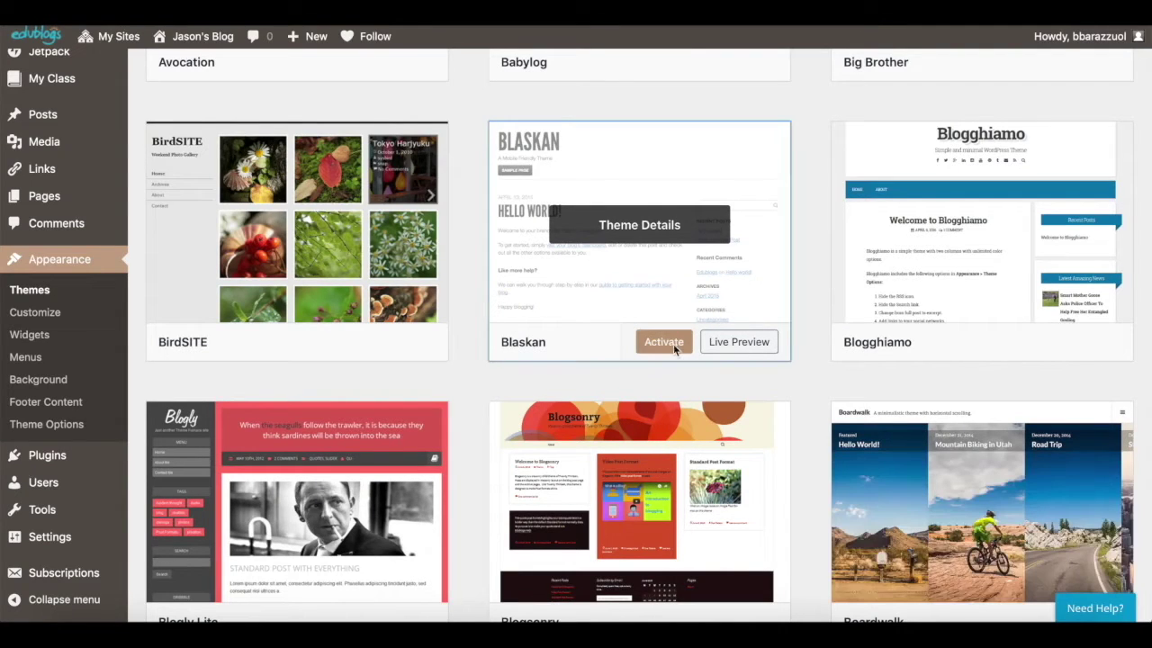
click(673, 343)
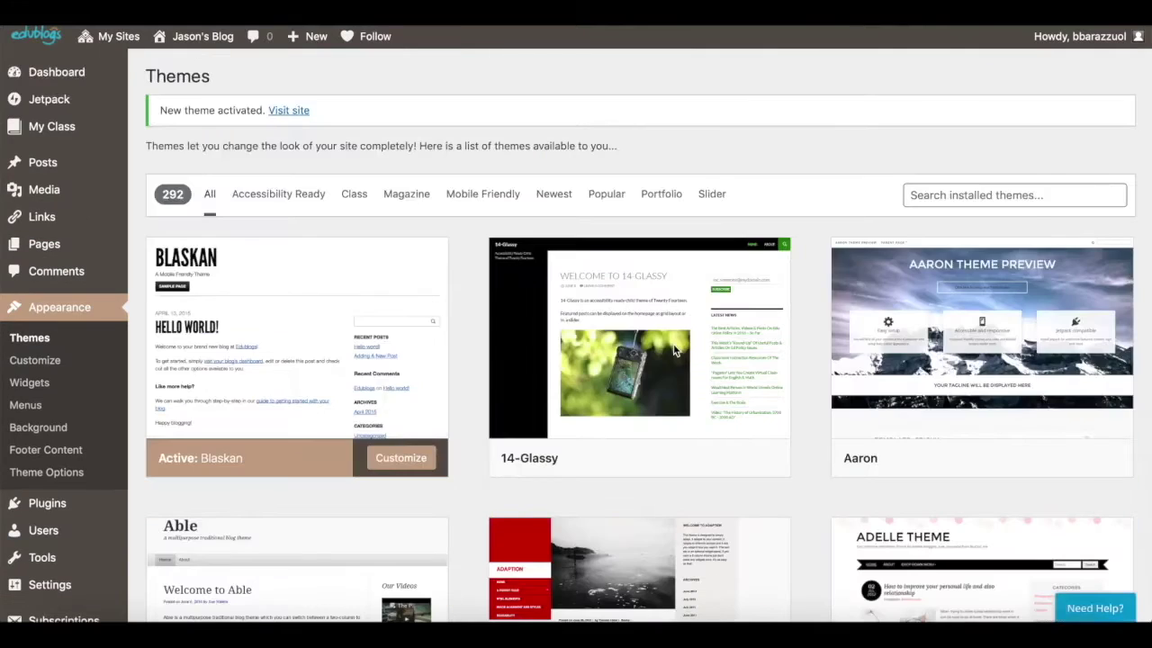
click(278, 113)
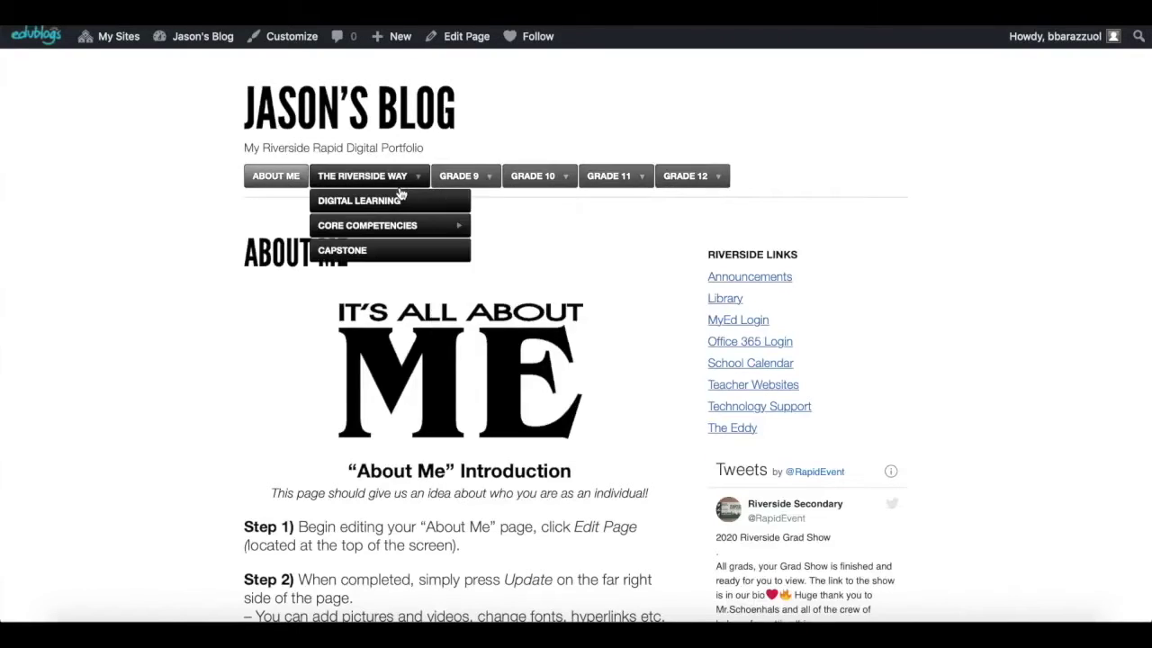
Step: Inspect the Blaskan navigation dropdowns on the About Me page
mouse_move(645, 182)
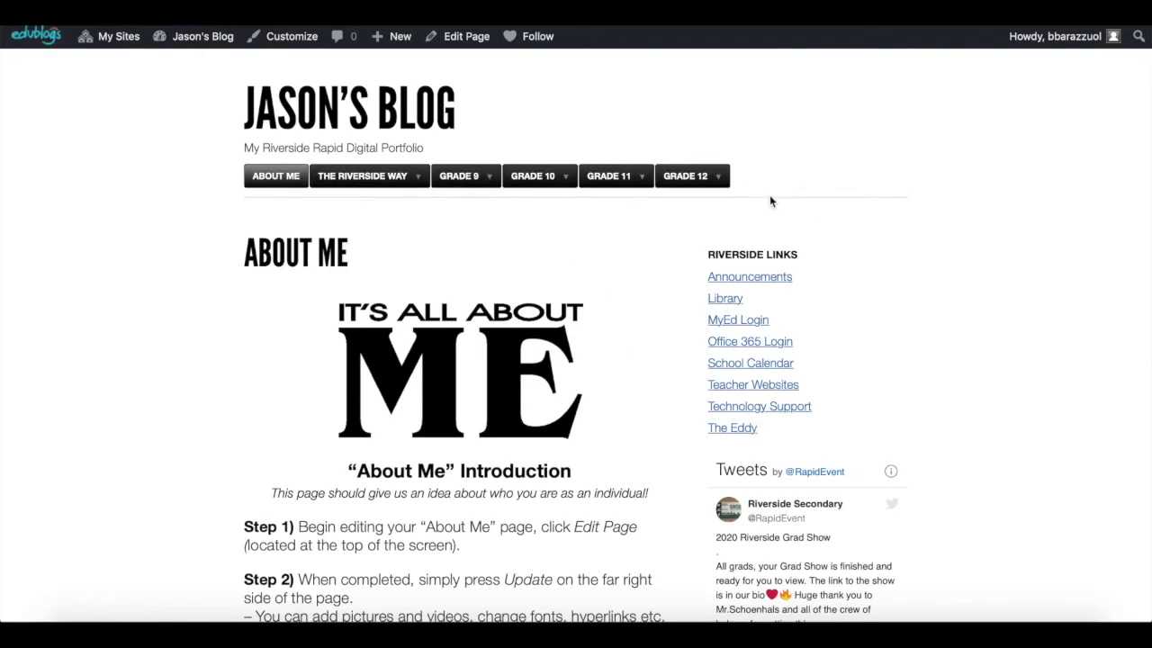
mouse_move(190, 40)
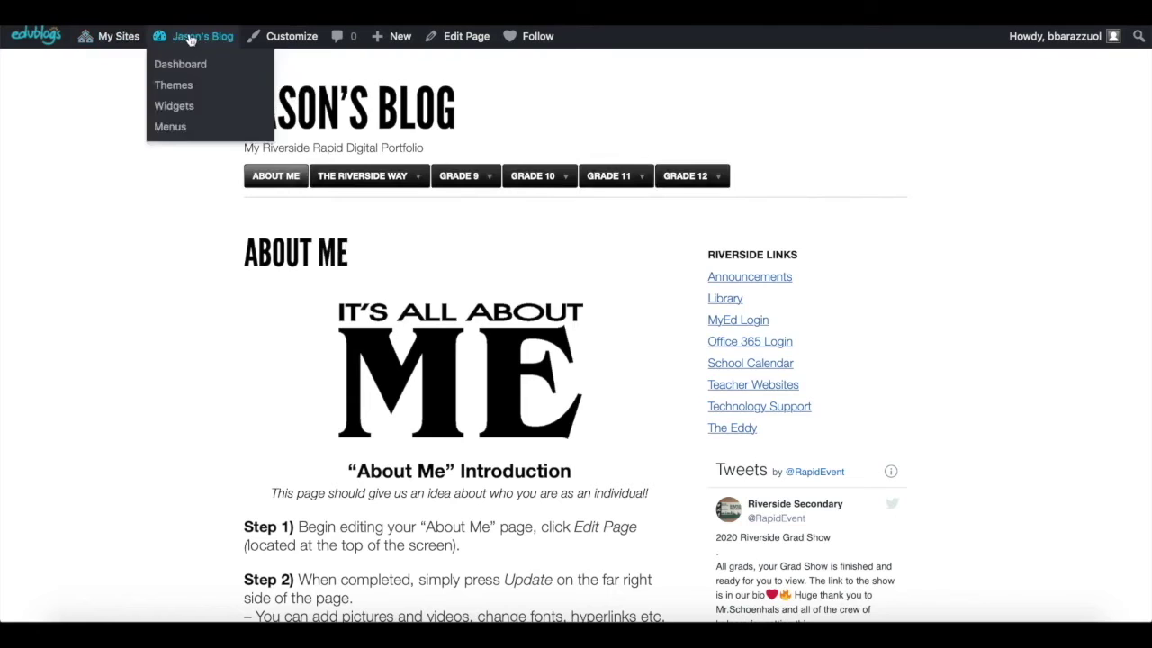
Step: Review the menu structure under Menus, then leave it unsaved for the Widgets page
click(178, 128)
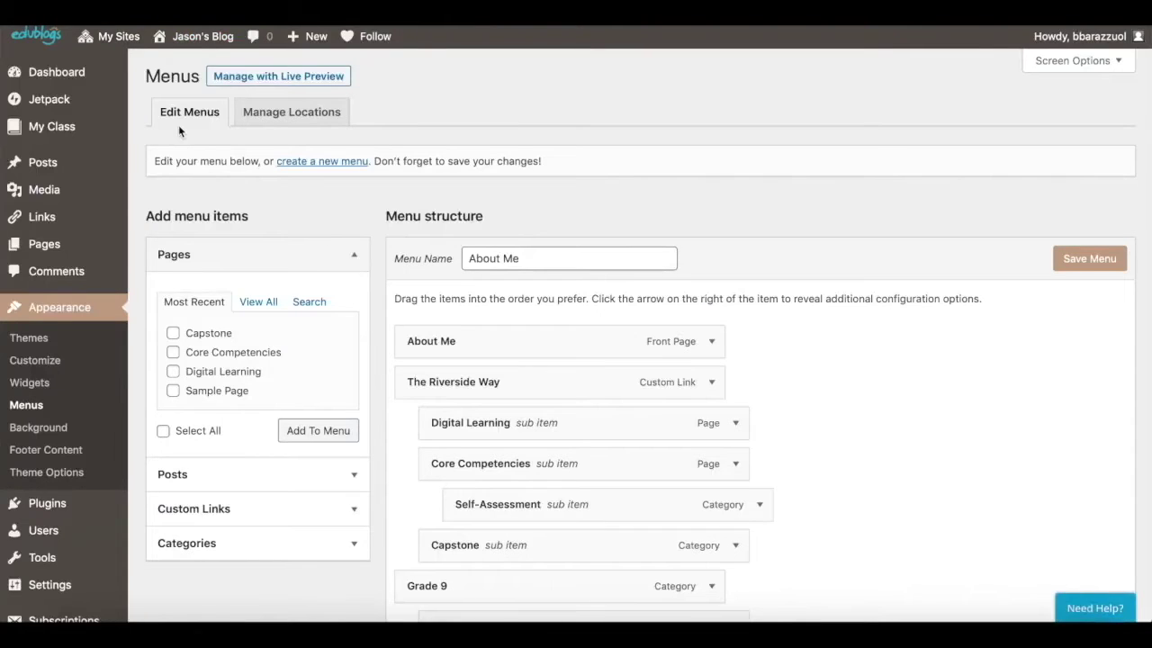
scroll(524, 448, down, 15)
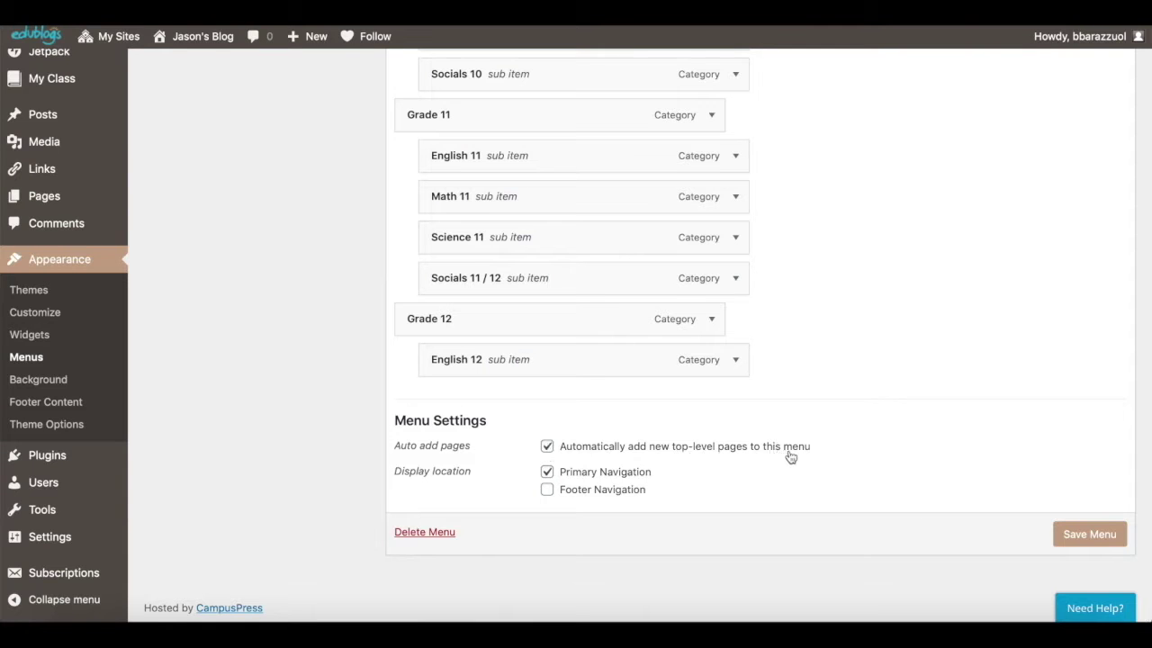
scroll(471, 186, up, 12)
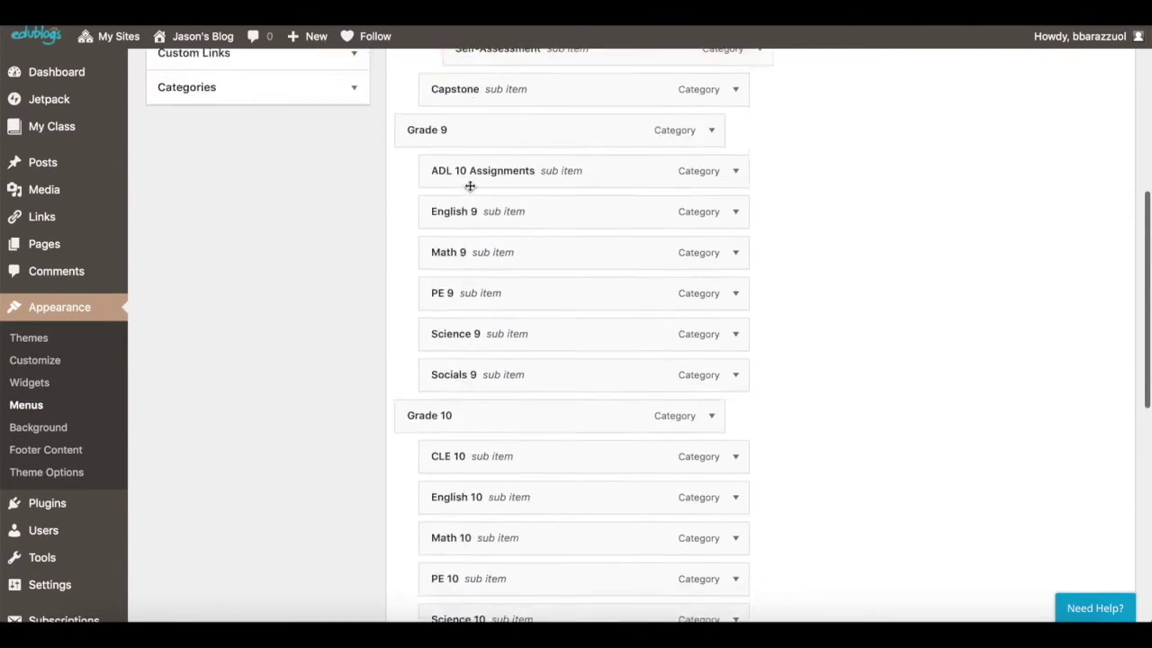
scroll(470, 185, up, 2)
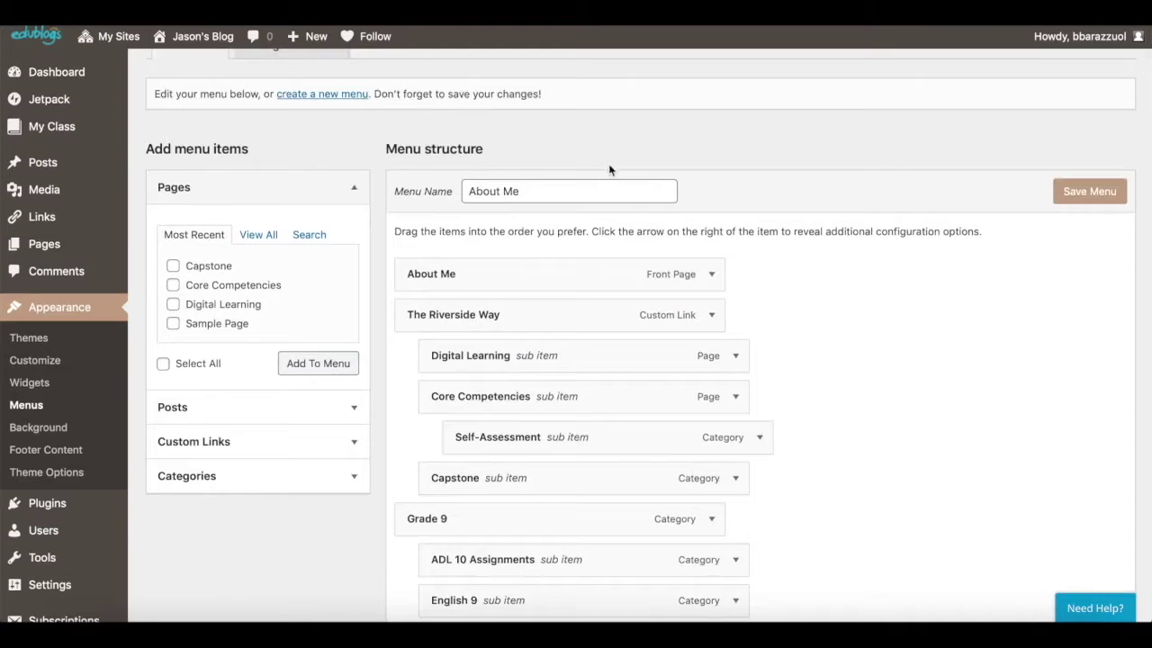
click(35, 387)
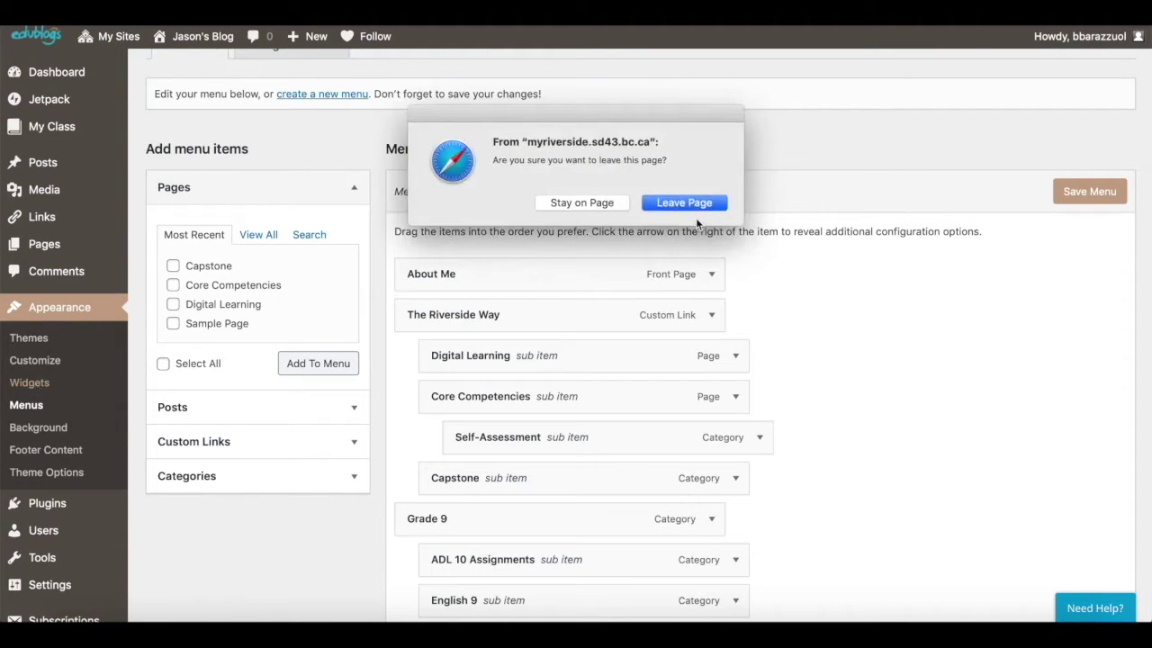
click(677, 202)
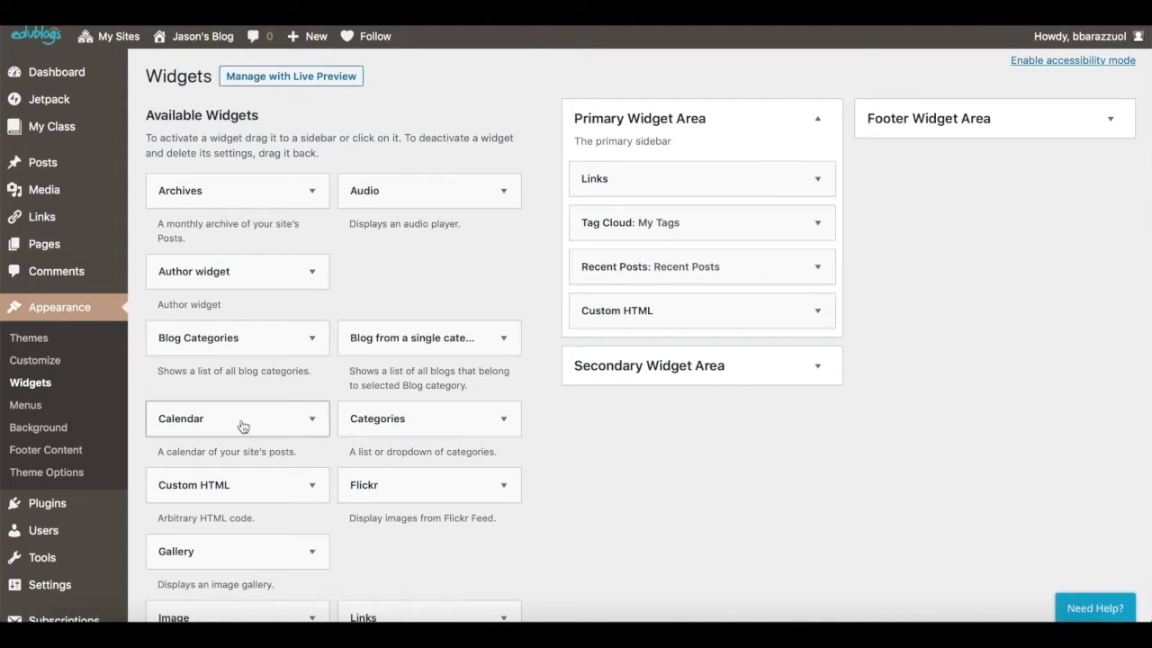
mouse_move(243, 427)
mouse_down()
mouse_move(468, 370)
mouse_move(678, 338)
mouse_move(456, 329)
mouse_move(234, 432)
mouse_move(691, 183)
mouse_move(664, 181)
mouse_move(221, 527)
mouse_move(224, 442)
mouse_move(236, 431)
mouse_up()
scroll(236, 431, down, 10)
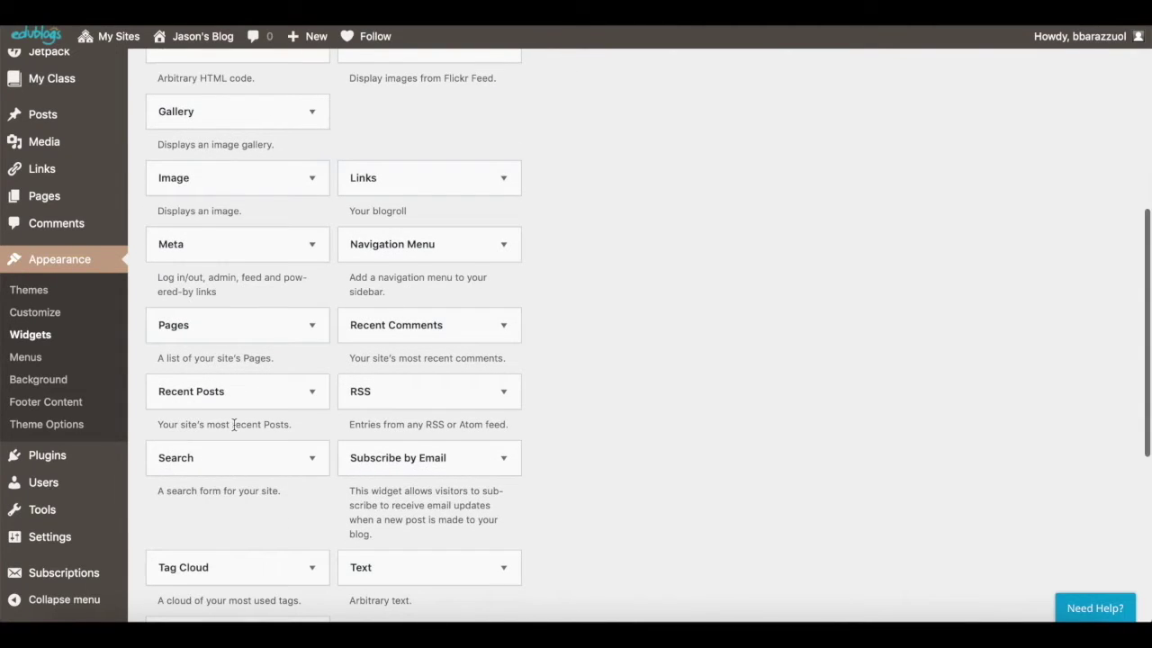
scroll(235, 427, down, 5)
scroll(236, 431, up, 12)
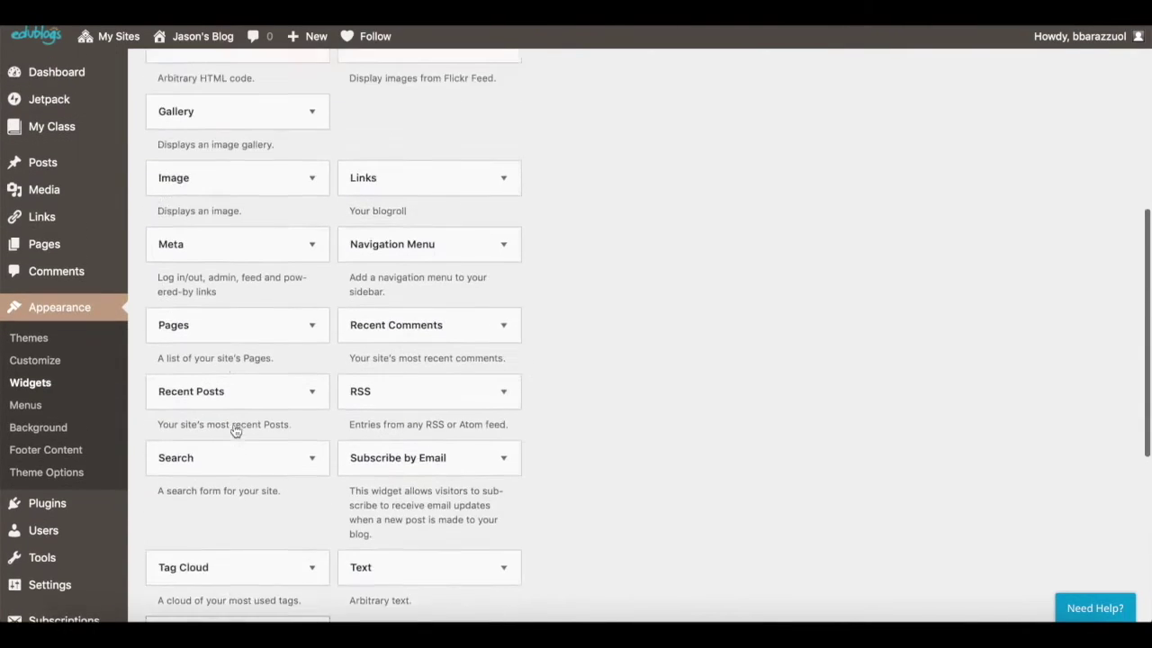
scroll(235, 427, up, 2)
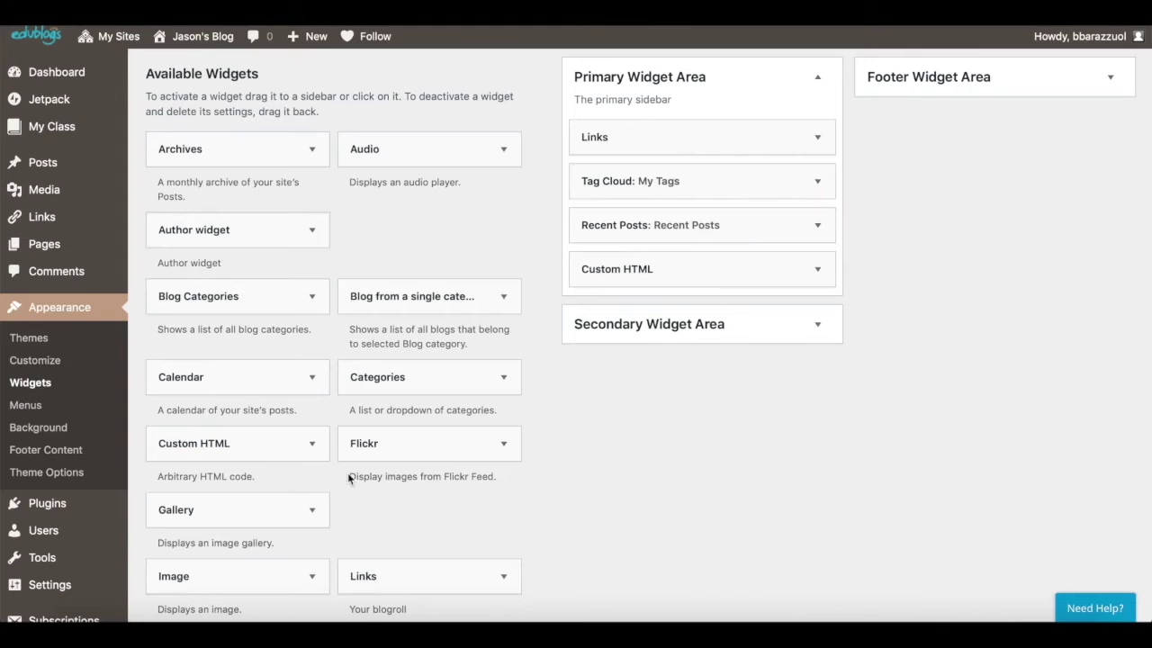
scroll(347, 472, down, 15)
scroll(348, 473, up, 6)
scroll(348, 473, up, 5)
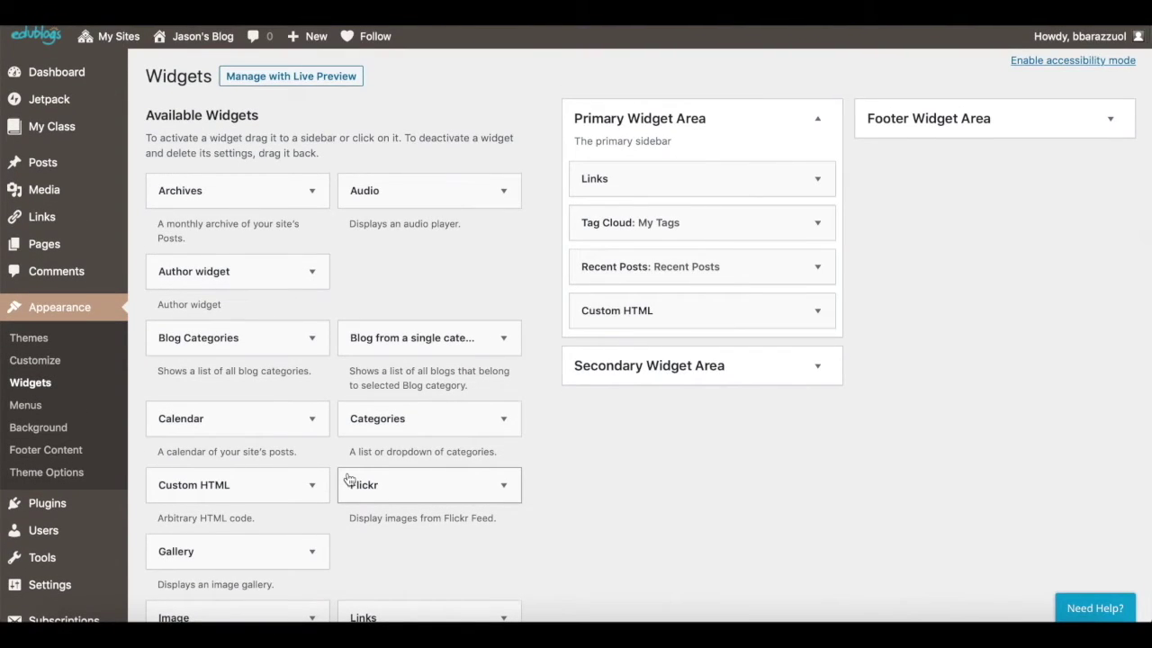
scroll(349, 480, down, 15)
scroll(349, 480, up, 1)
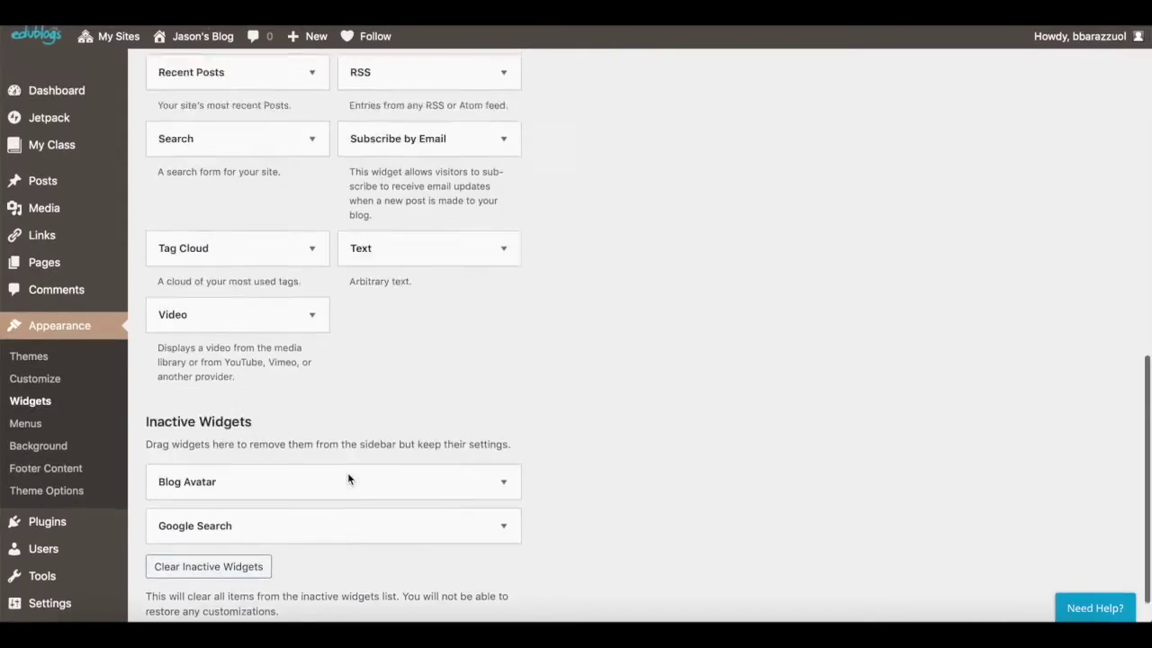
scroll(349, 480, up, 14)
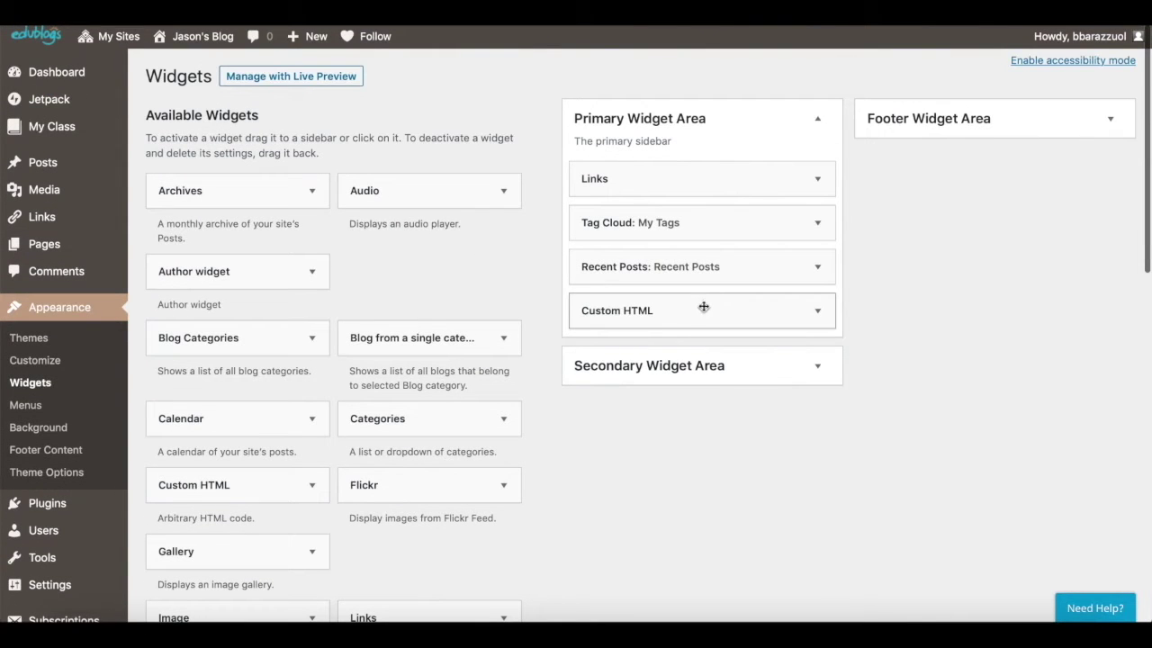
Step: Review the Background settings and the Site Identity title and tagline in the Customizer
click(38, 430)
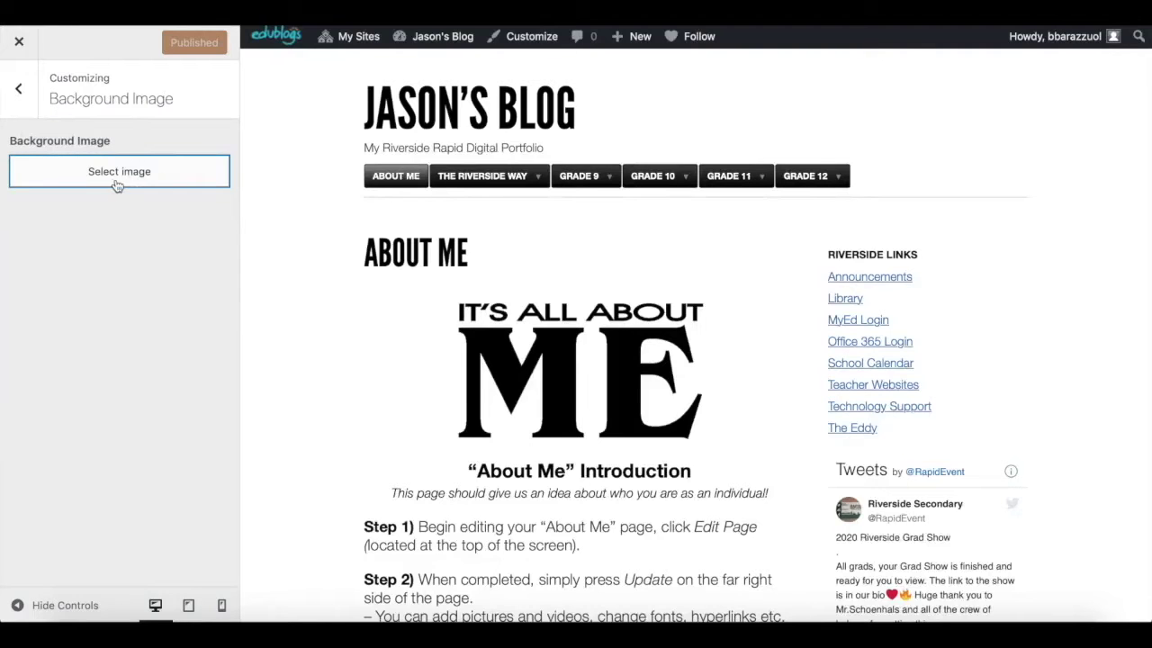
click(24, 106)
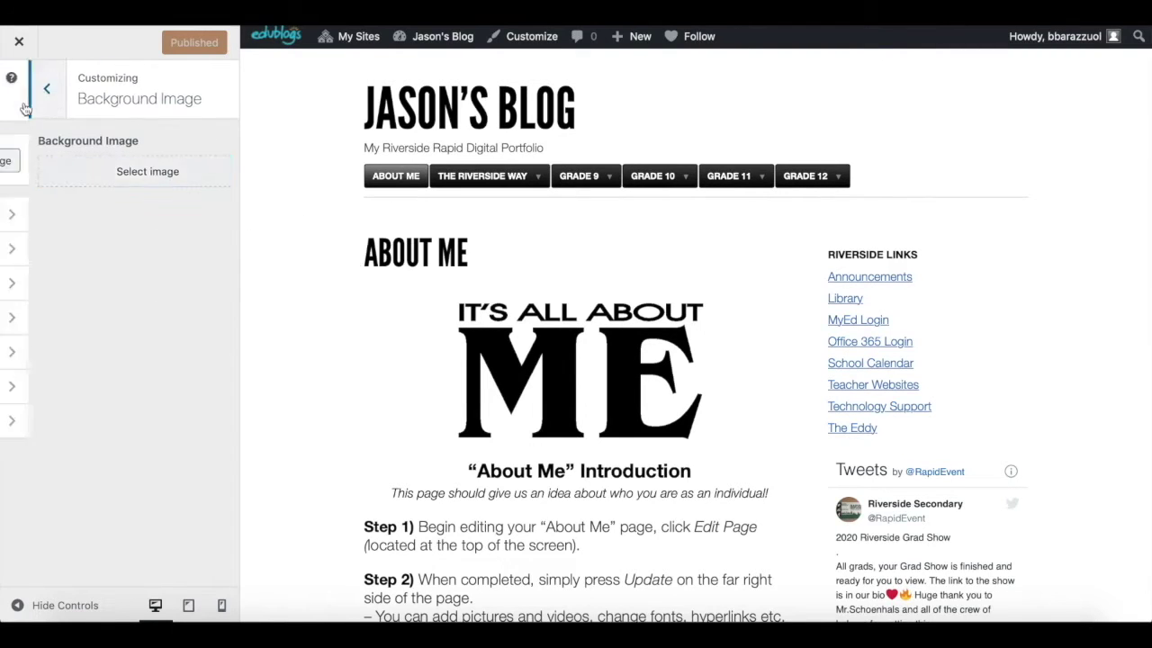
click(61, 228)
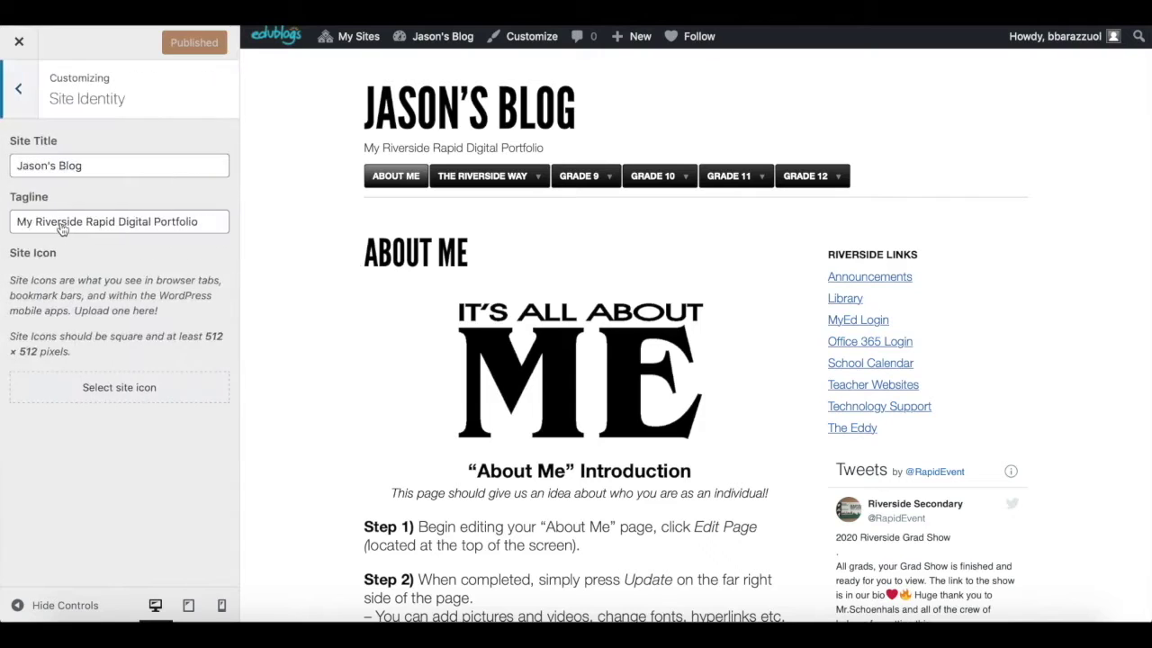
drag(84, 165, 2, 165)
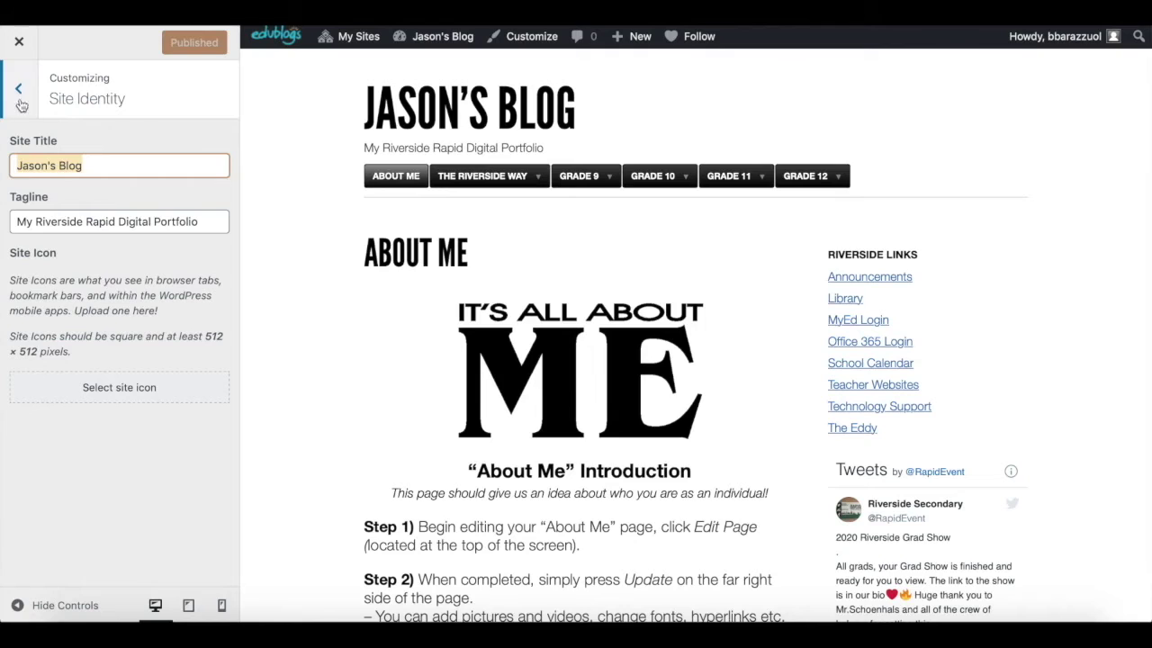
drag(41, 222, 170, 223)
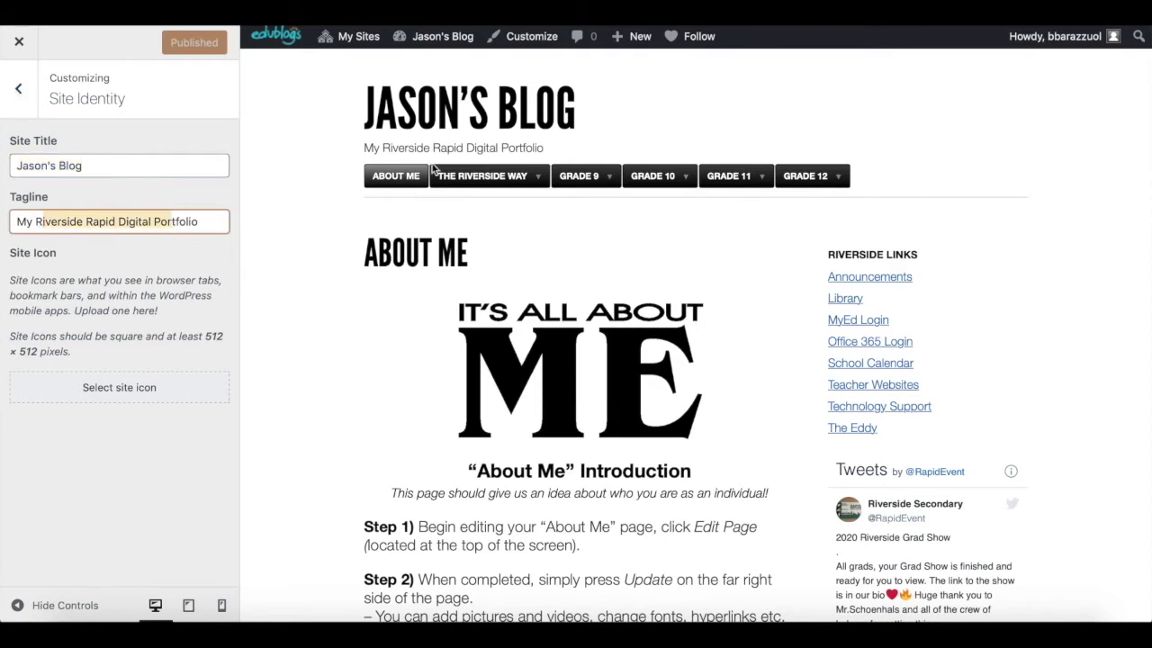
drag(549, 151, 353, 150)
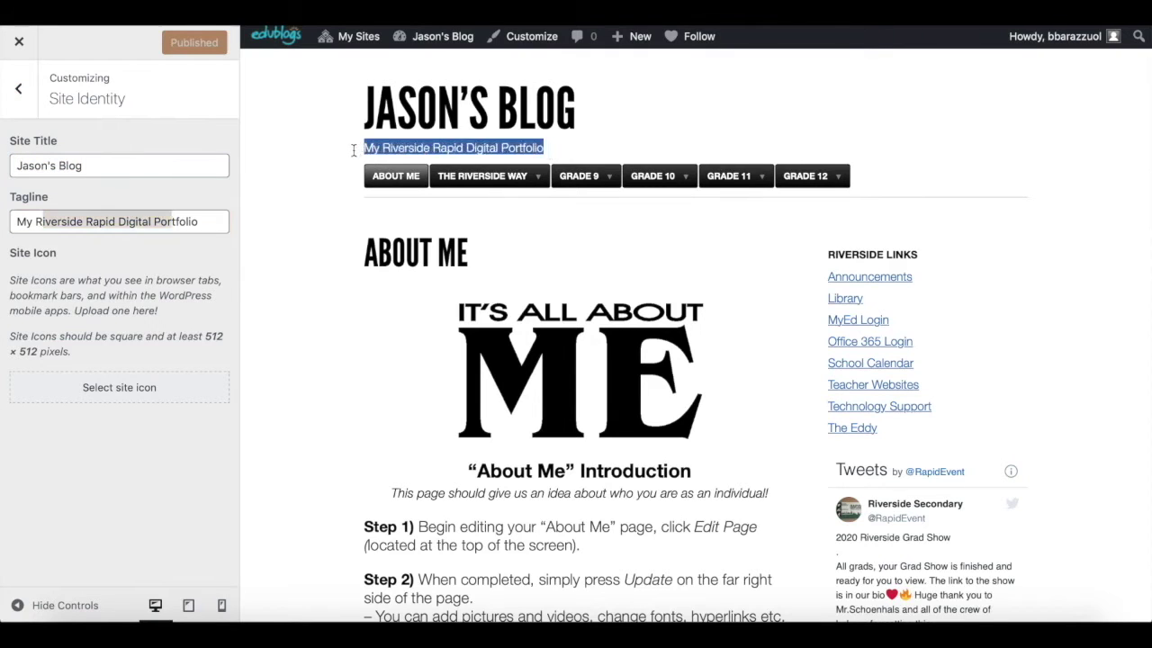
click(18, 90)
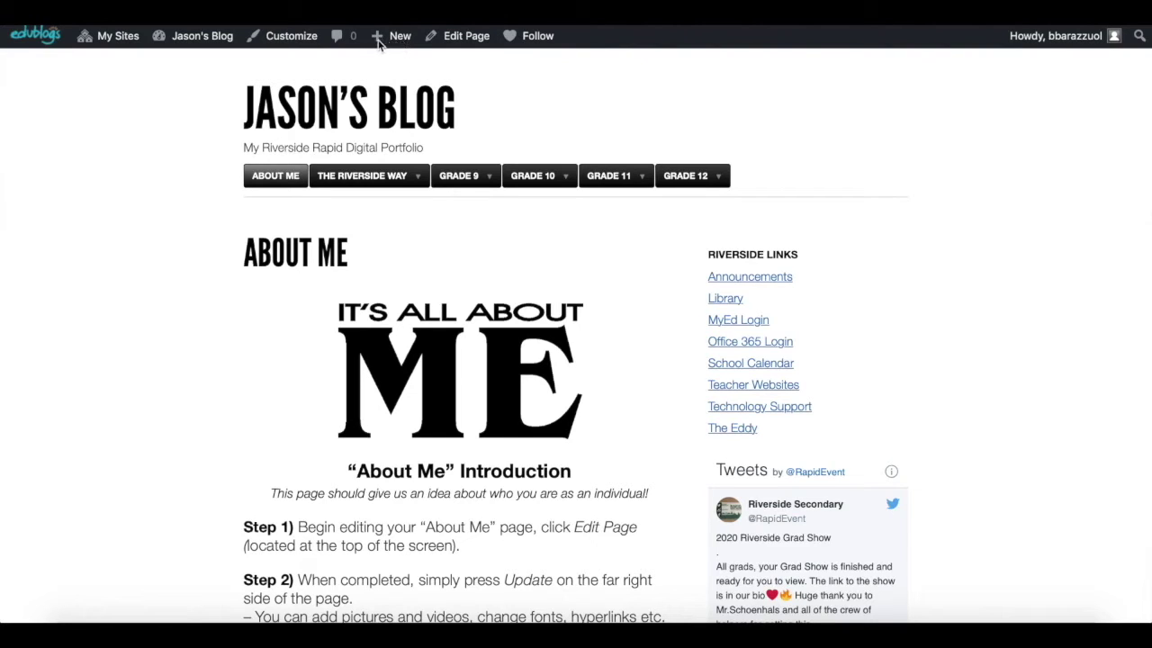
Step: Create a new post from the admin bar's New menu
mouse_move(396, 39)
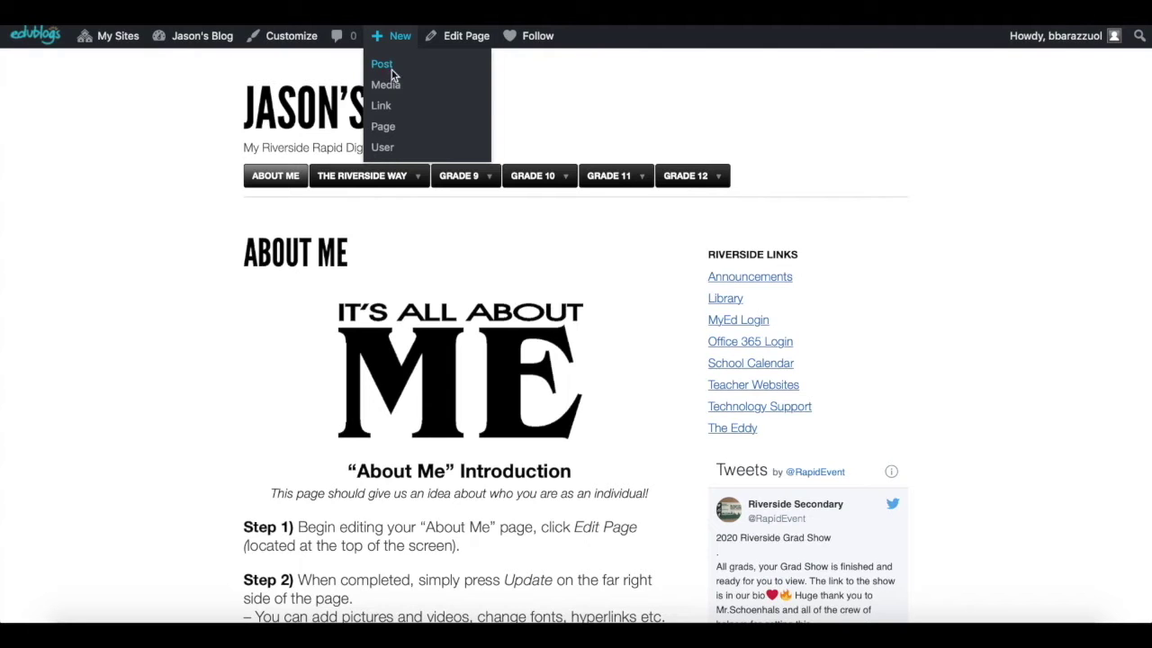
click(392, 70)
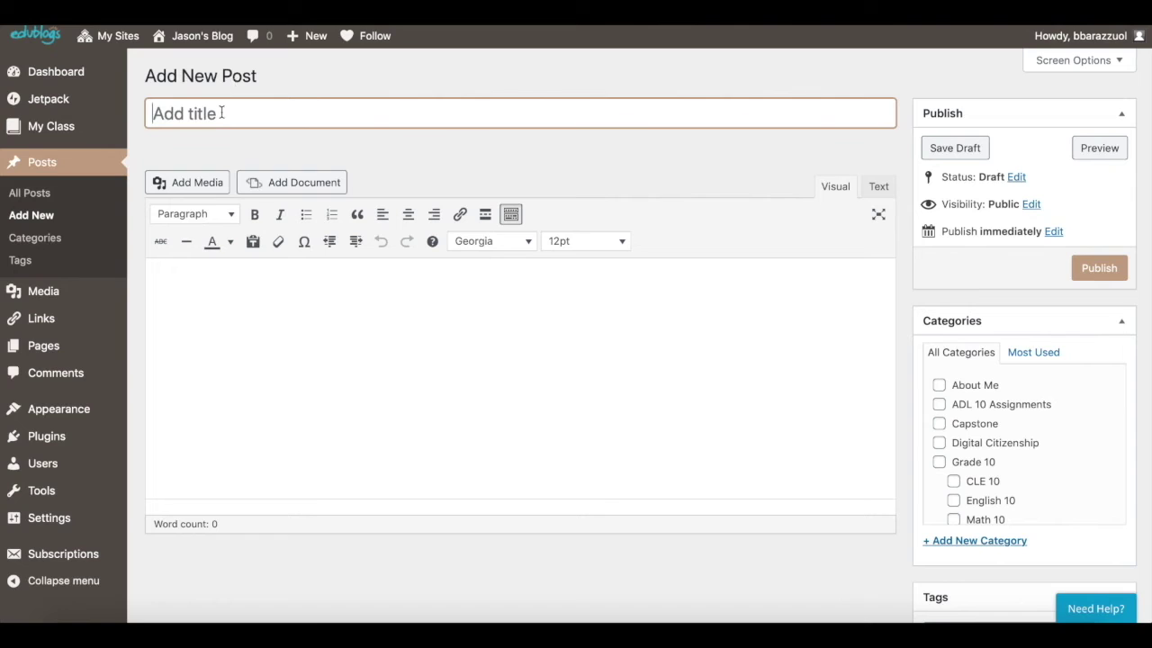
Step: Title the post 'Sample Post' and enter and select the body text 'Text'
text(Sample Post)
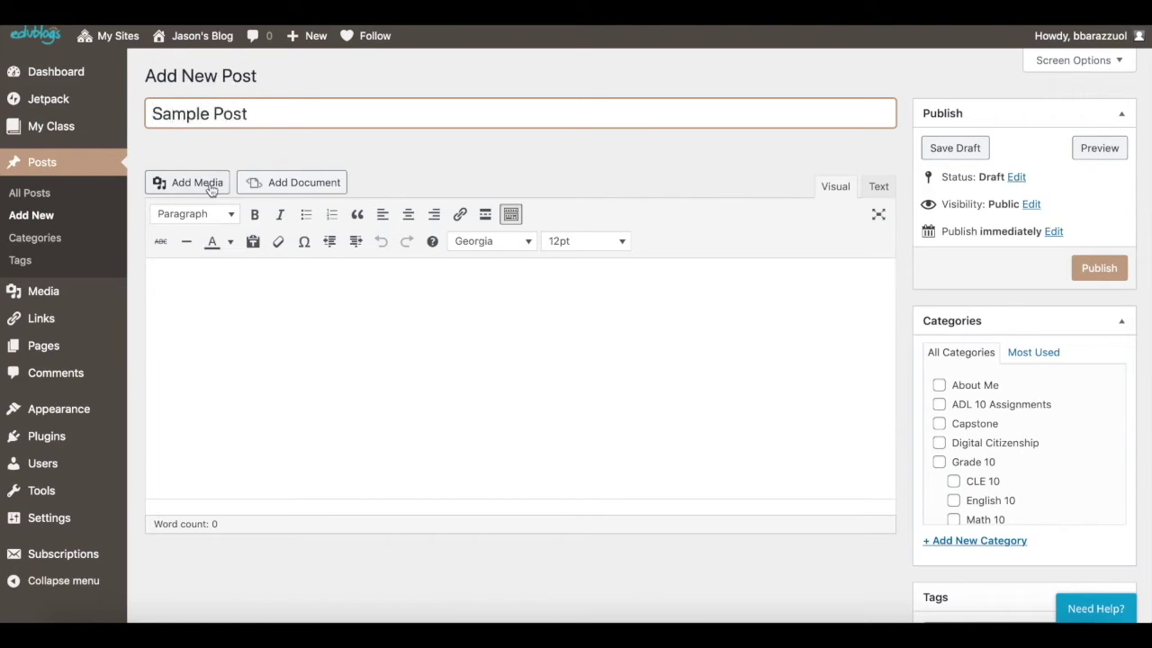
click(203, 292)
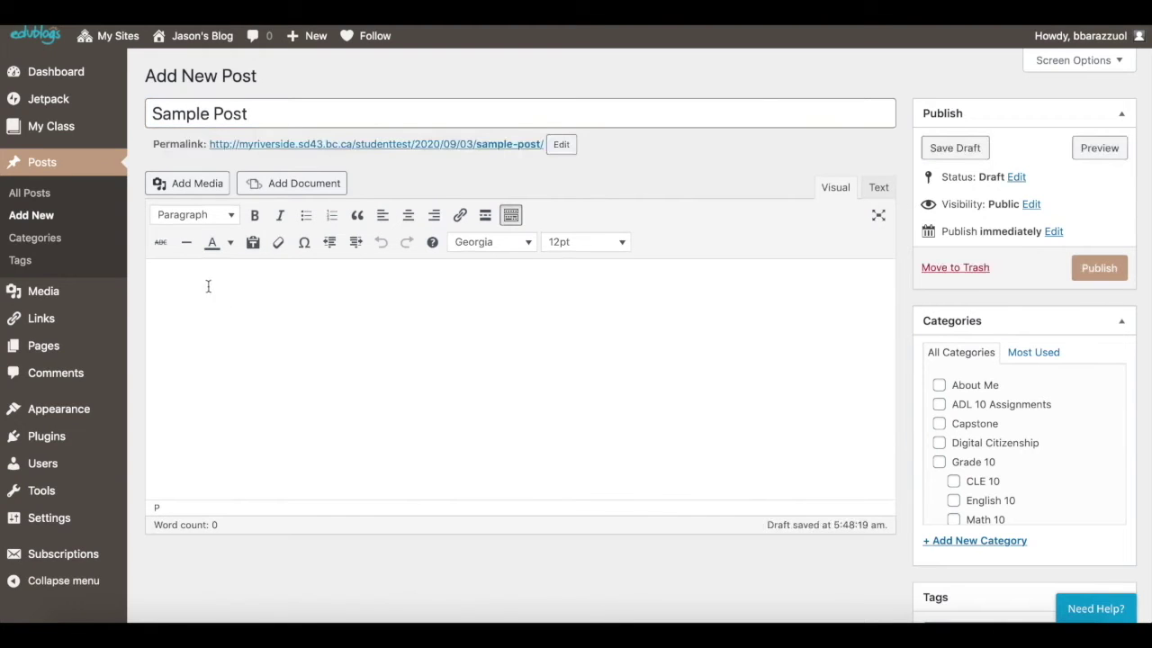
text(Text)
drag(187, 290, 144, 292)
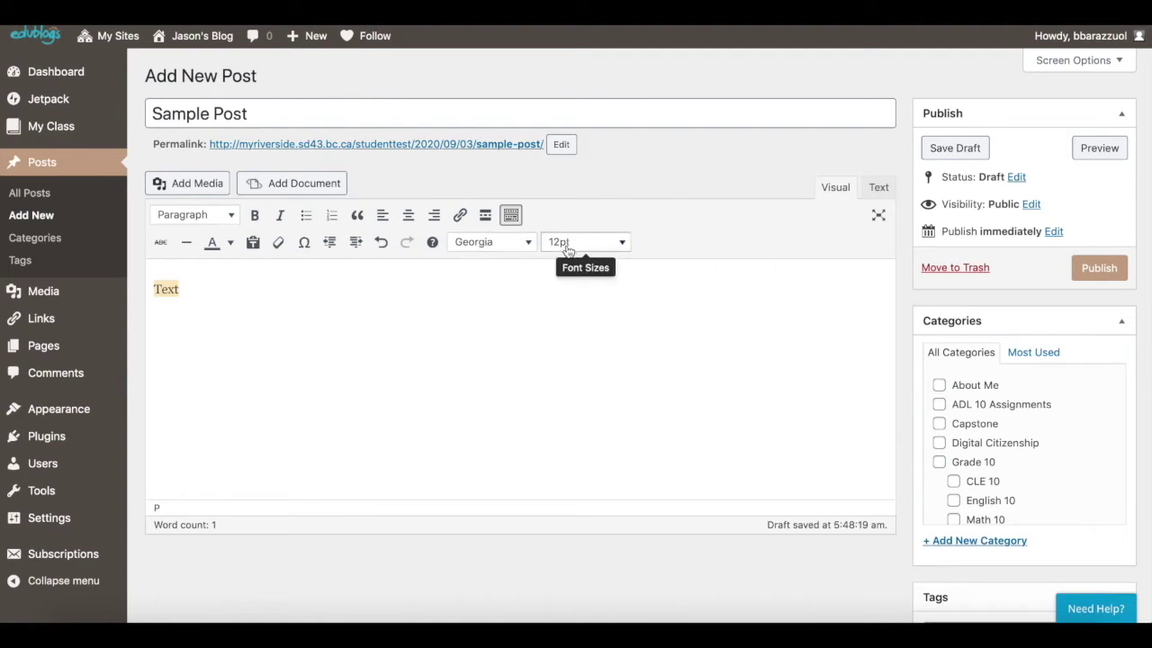
Step: File the draft under Math 10 and add the tag mathsamplepost
scroll(931, 328, down, 2)
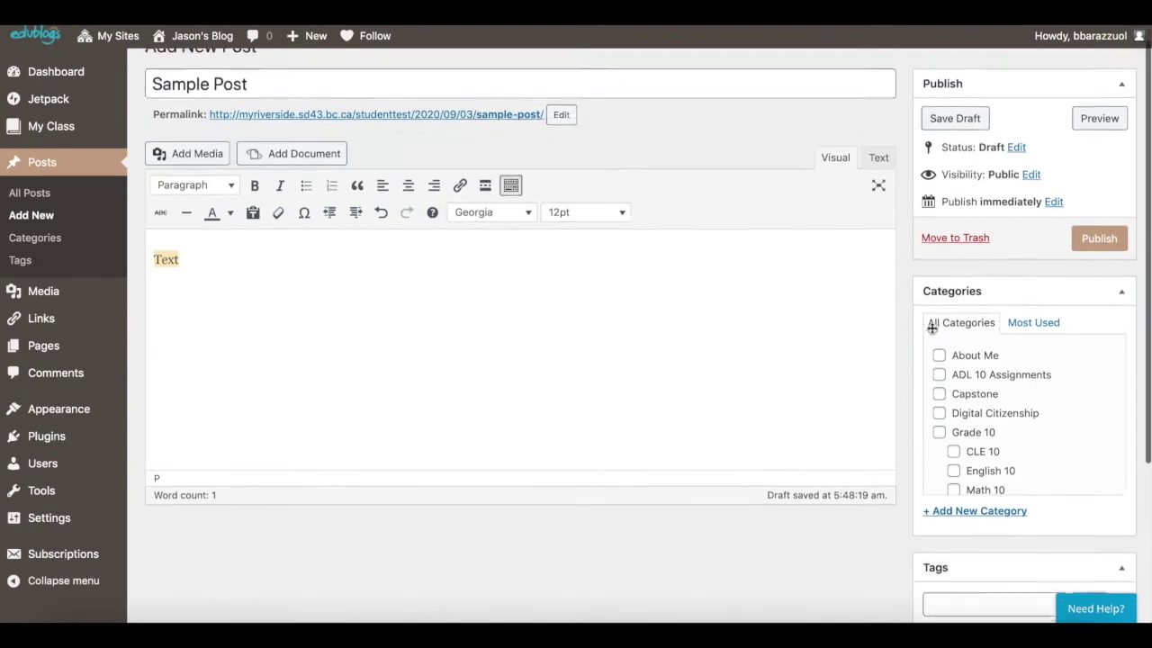
scroll(931, 327, down, 1)
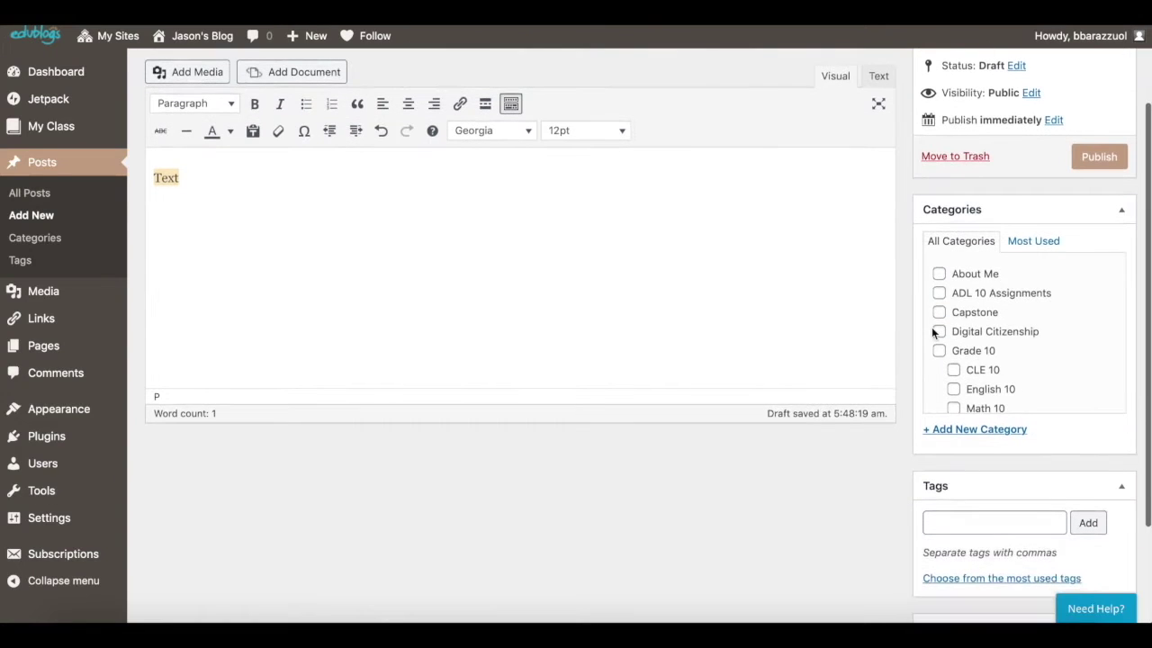
scroll(932, 327, down, 3)
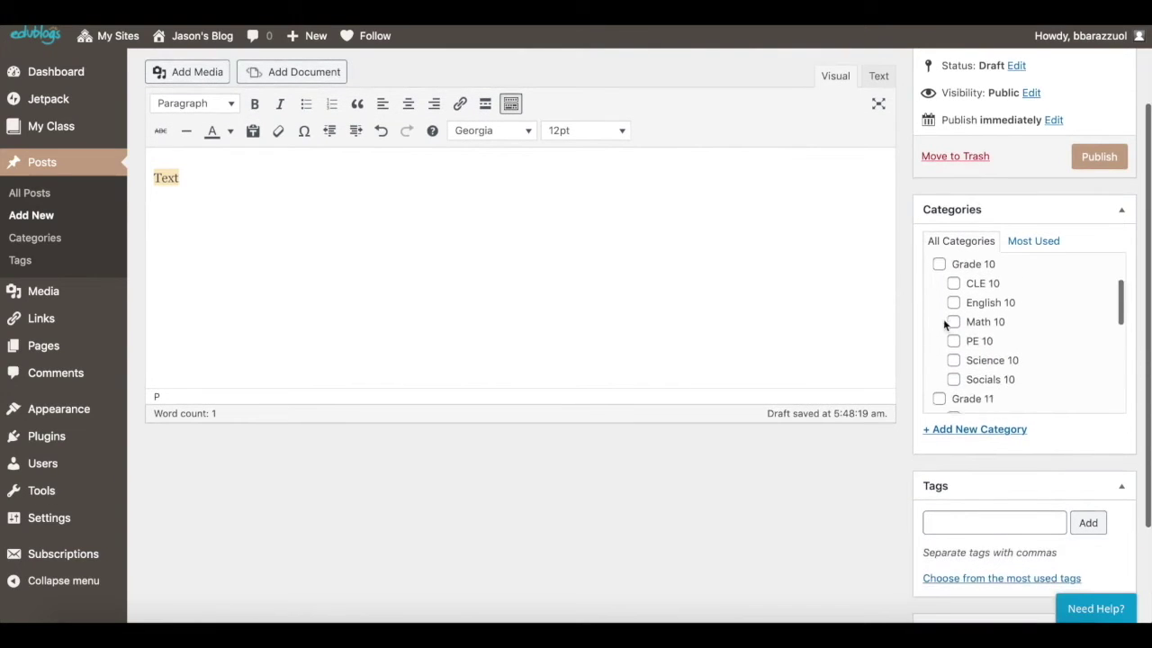
click(954, 323)
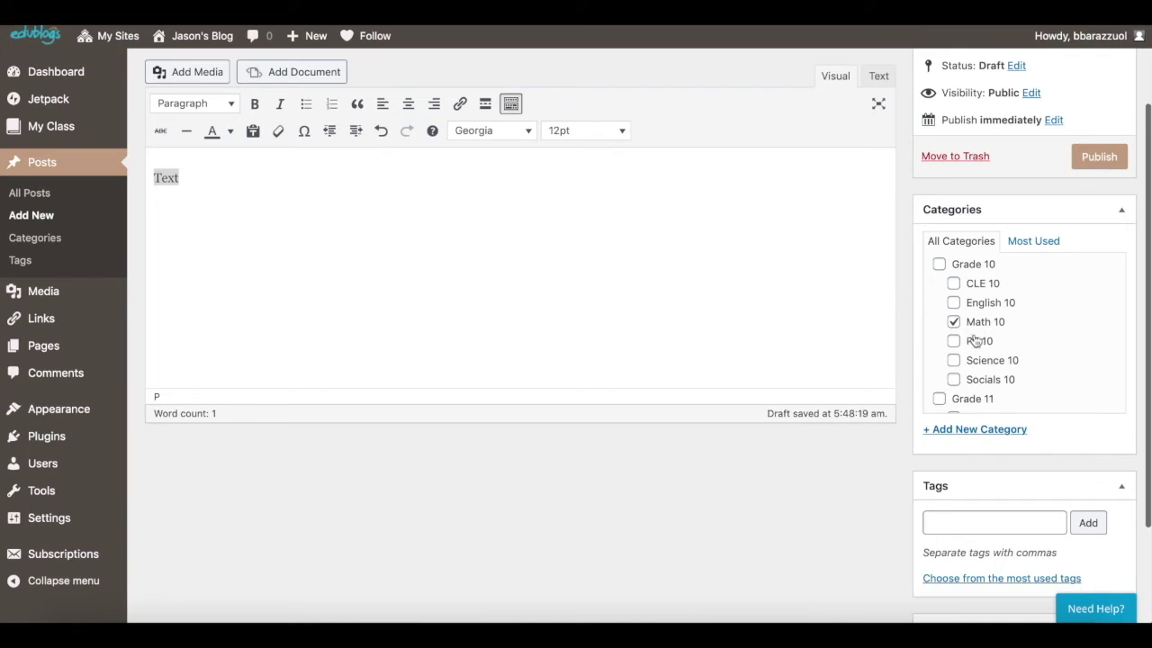
click(966, 525)
text(mathsamplepost)
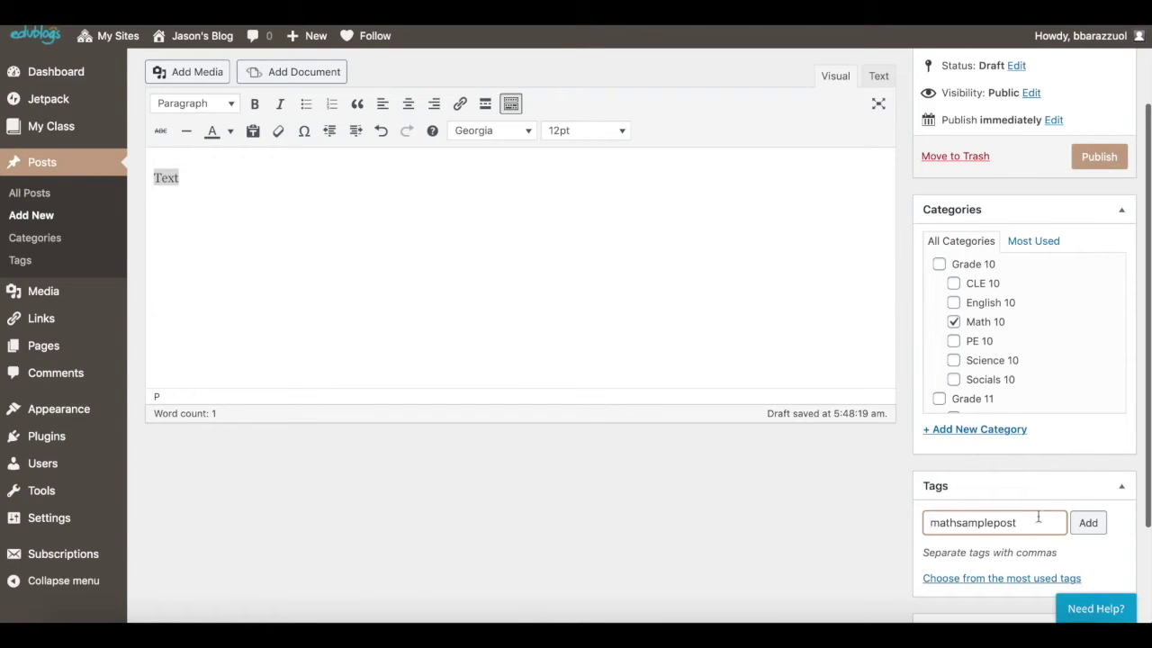
click(1087, 526)
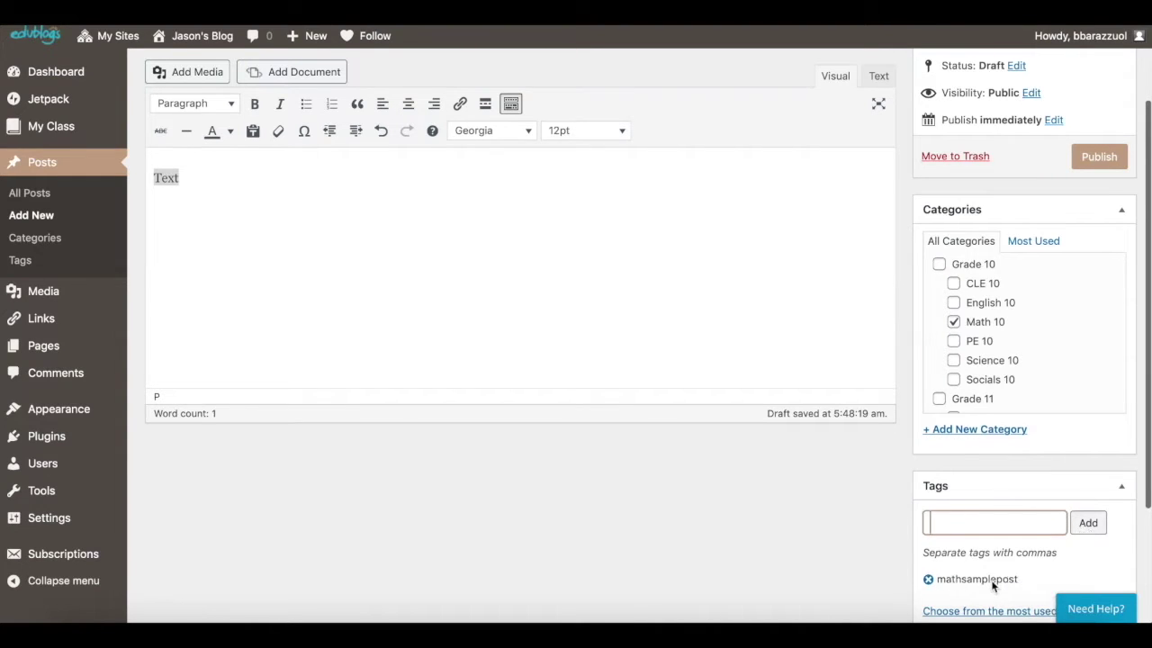
scroll(993, 585, up, 2)
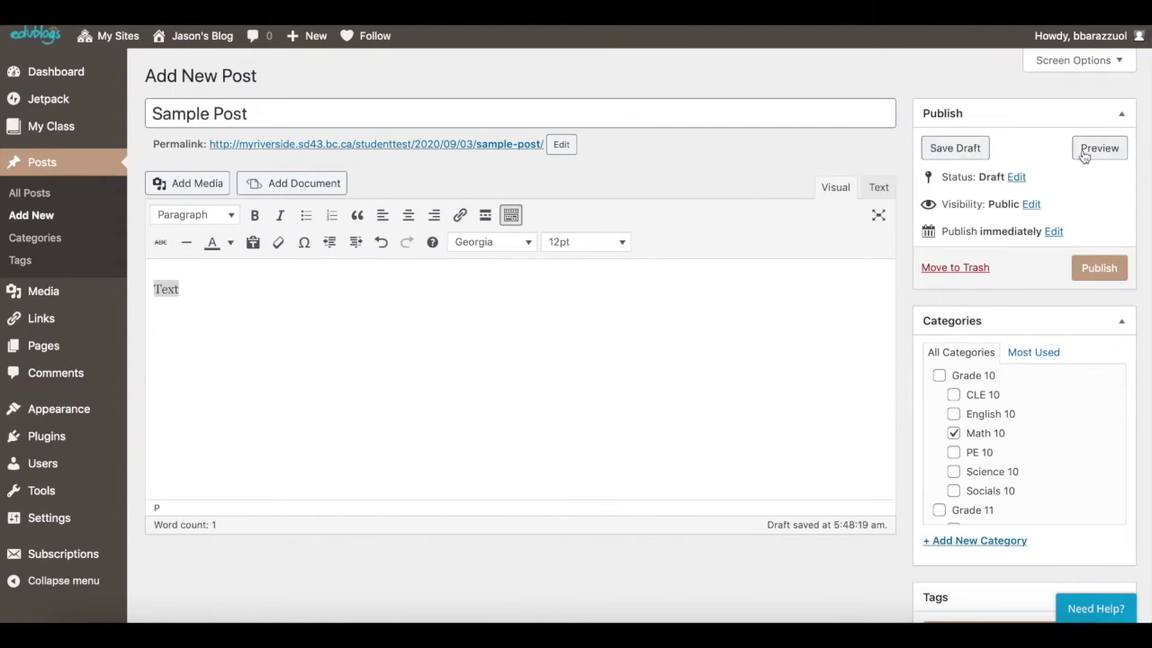
Step: Publish the Sample Post and view its live page showing Math 10 and tag mathsamplepost
click(1092, 270)
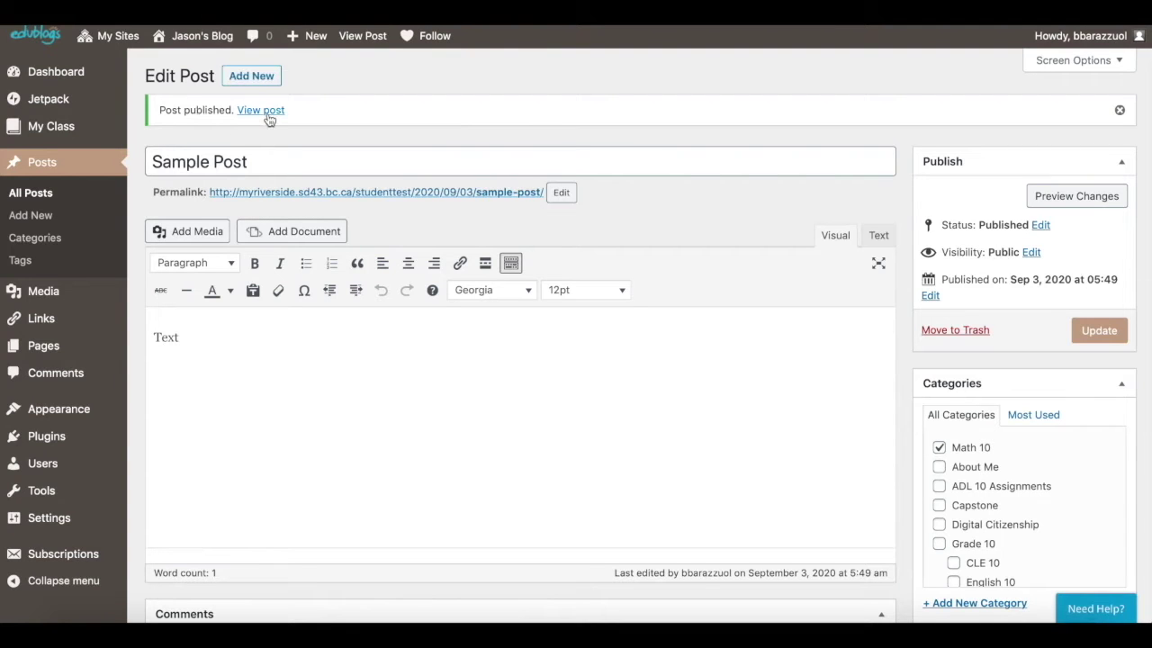
click(268, 119)
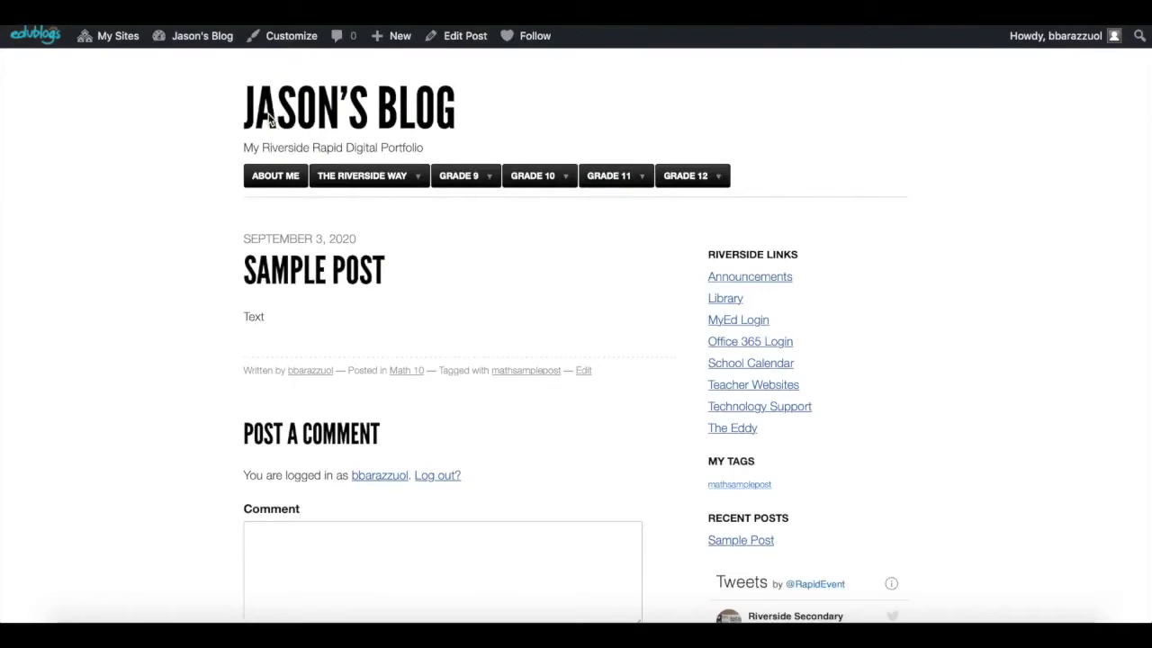
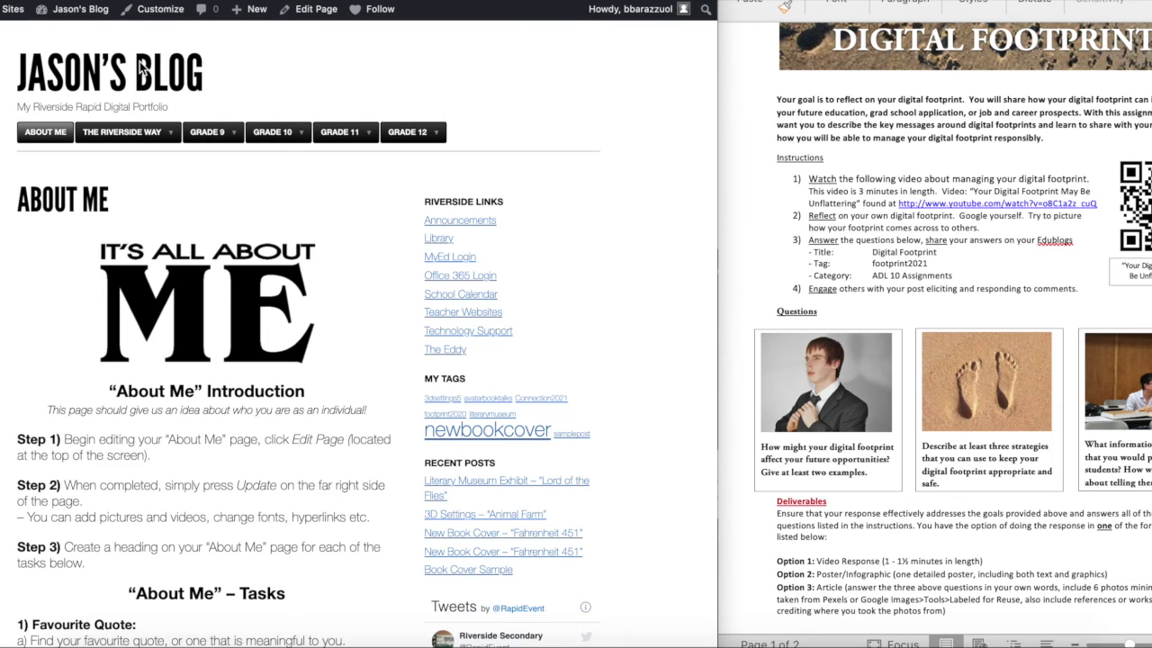
Step: Create a new blog post and title it 'Digital Footprint'
mouse_move(252, 12)
click(246, 33)
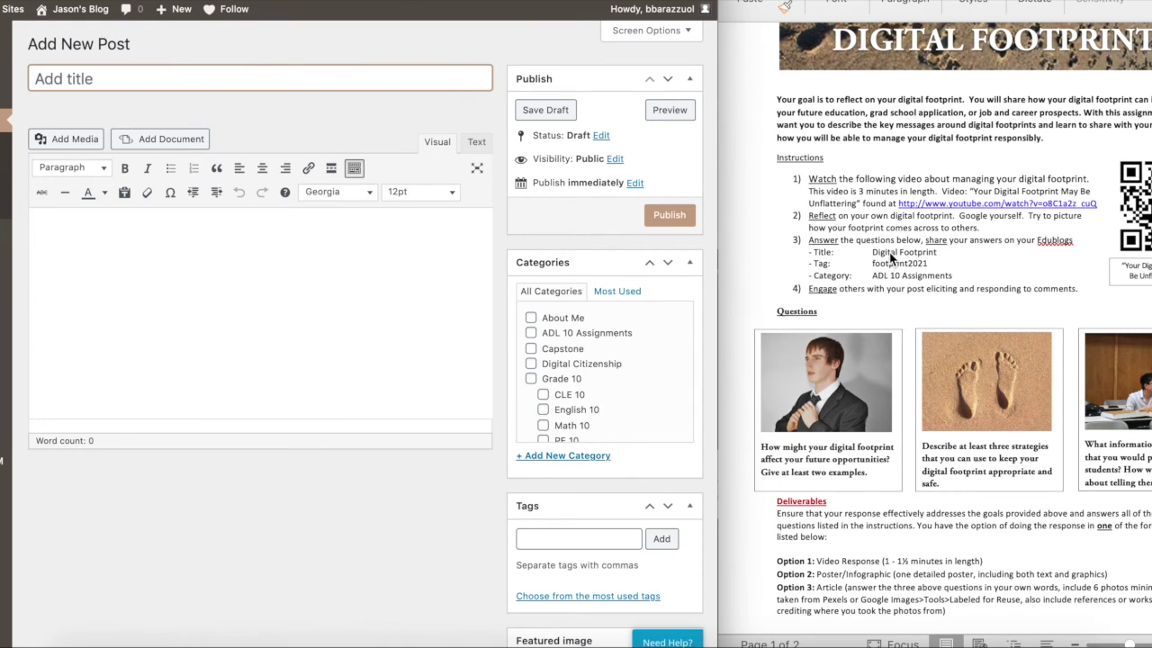
text(Digit)
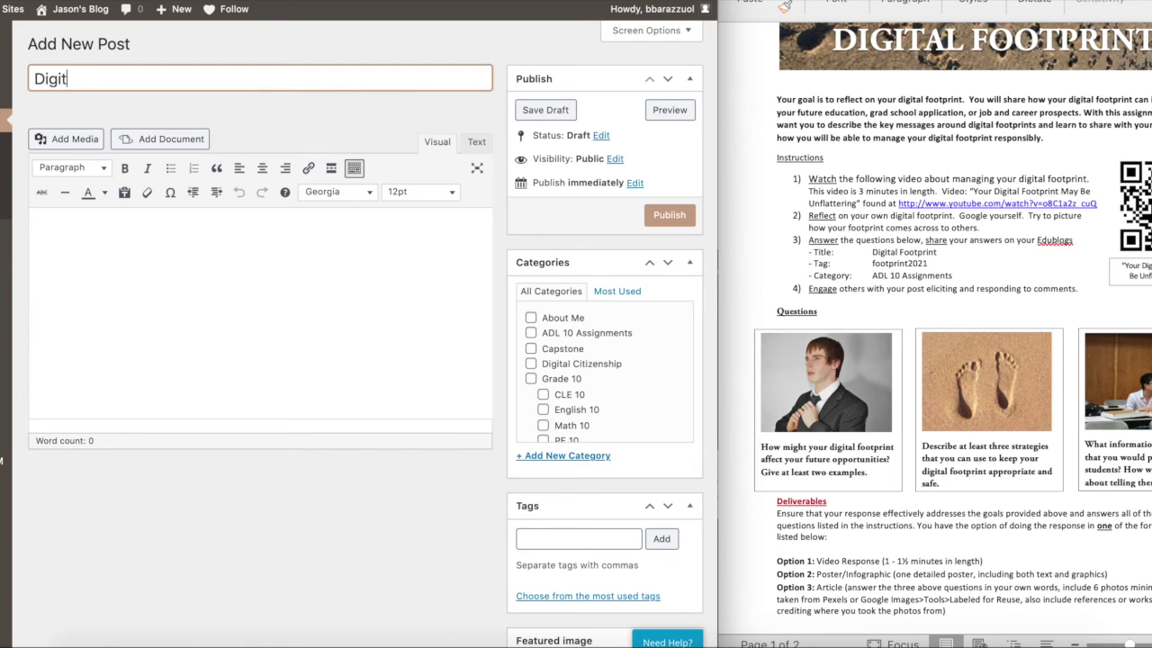
text(al Footp[r)
Step: File the post under ADL 10 Assignments and tag it footprint2021
click(531, 333)
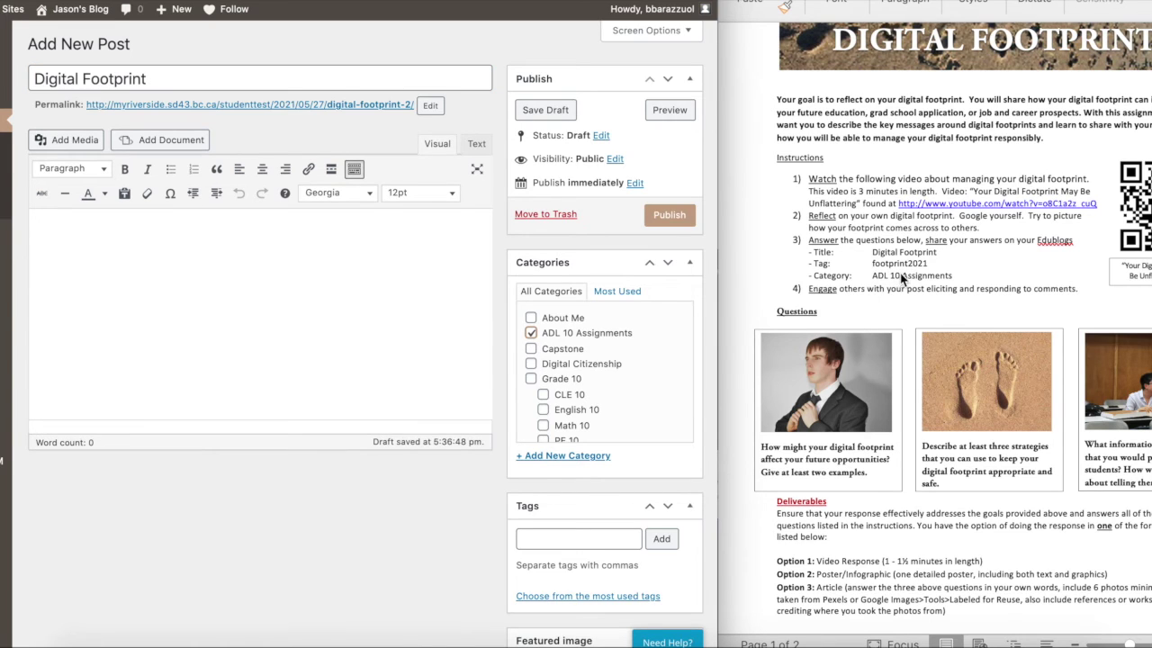
click(550, 539)
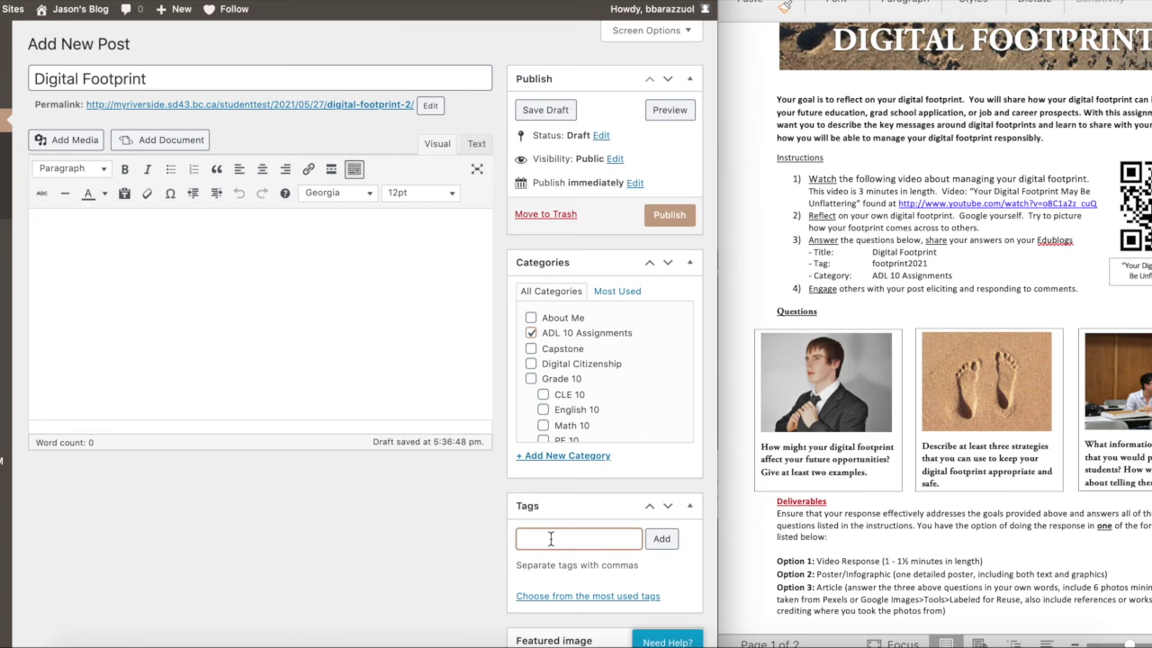
text(footprint2021)
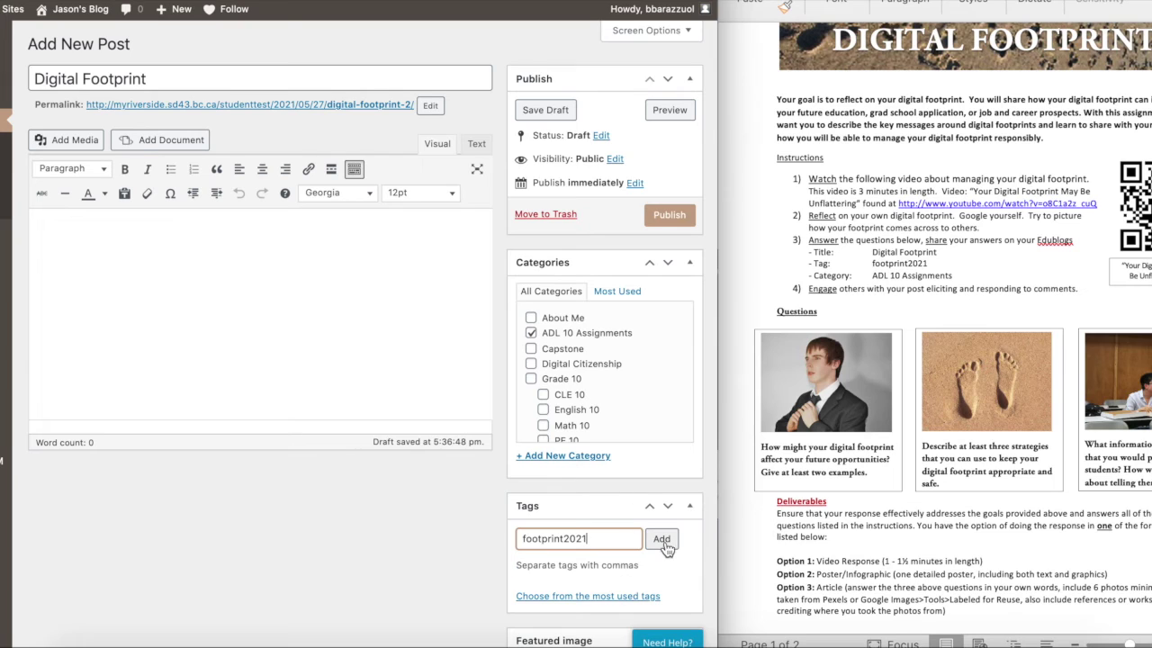
click(662, 540)
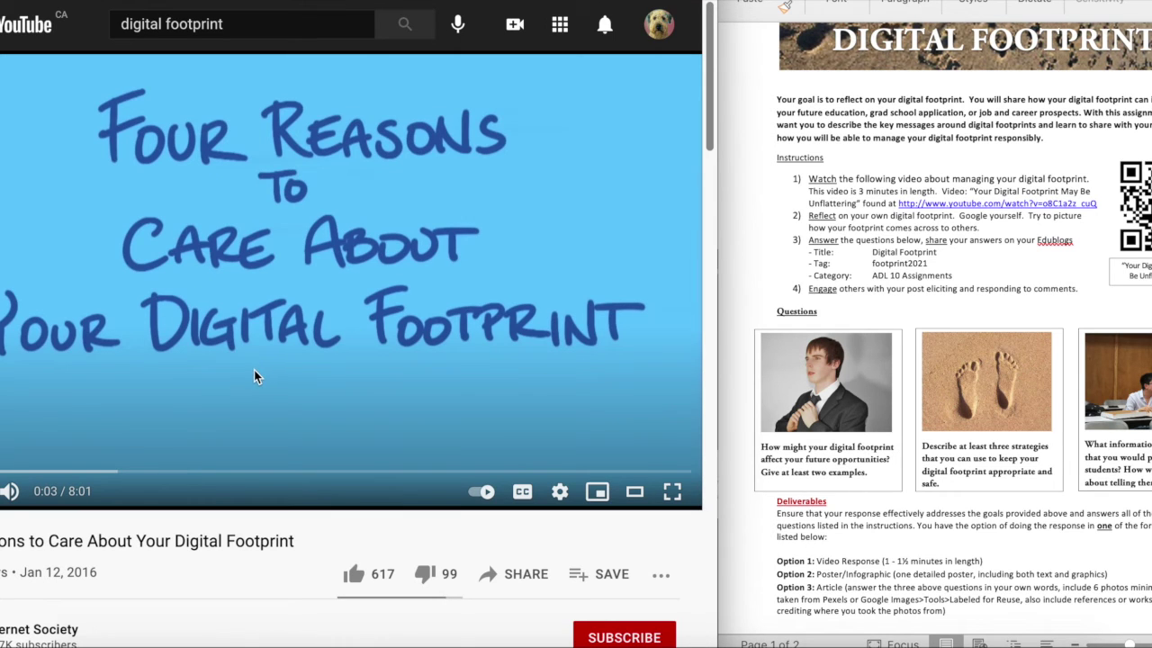
Step: Copy the iframe embed code of 'Four Reasons to Care About Your Digital Footprint' and return to WordPress
click(525, 576)
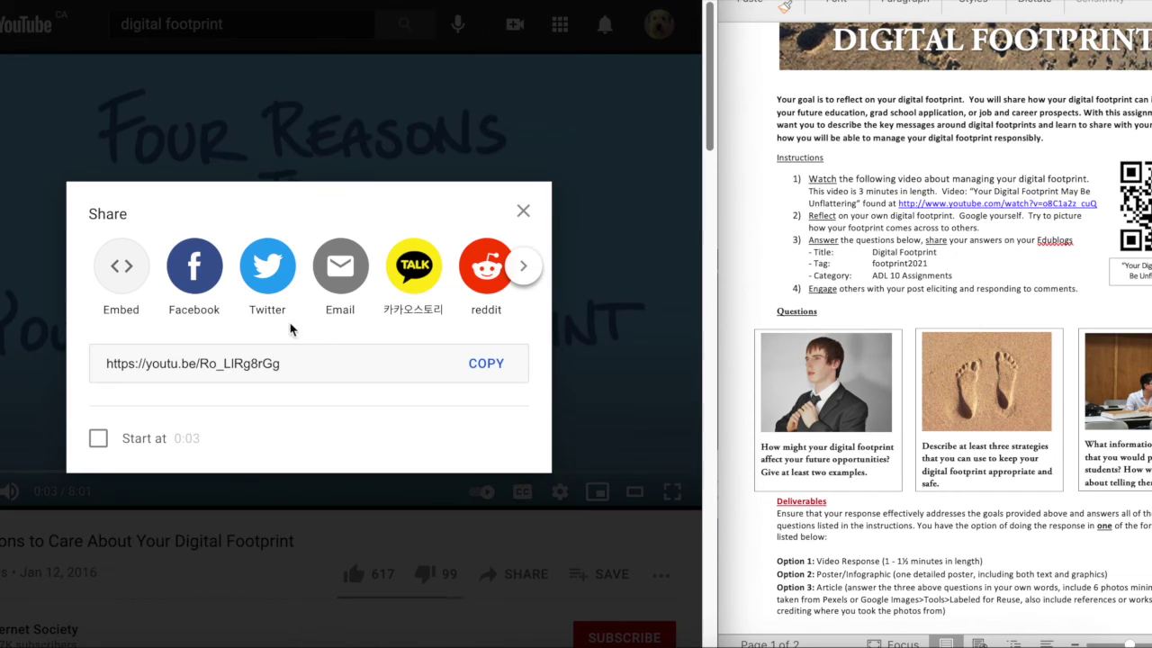
click(124, 270)
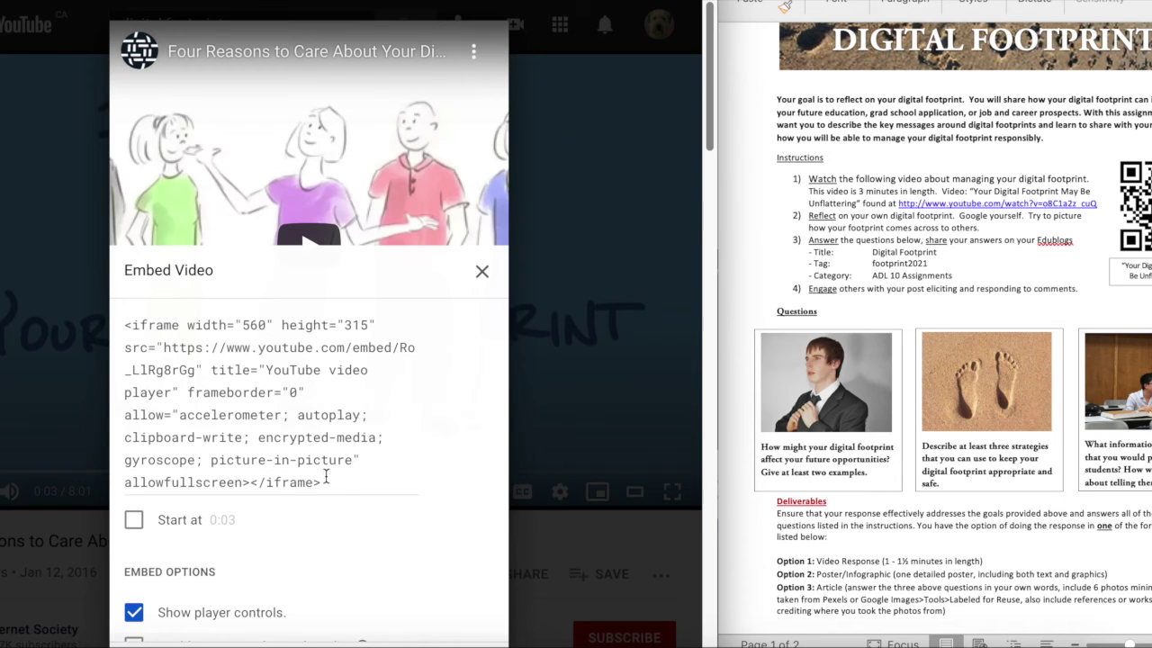
click(128, 325)
key(super+c)
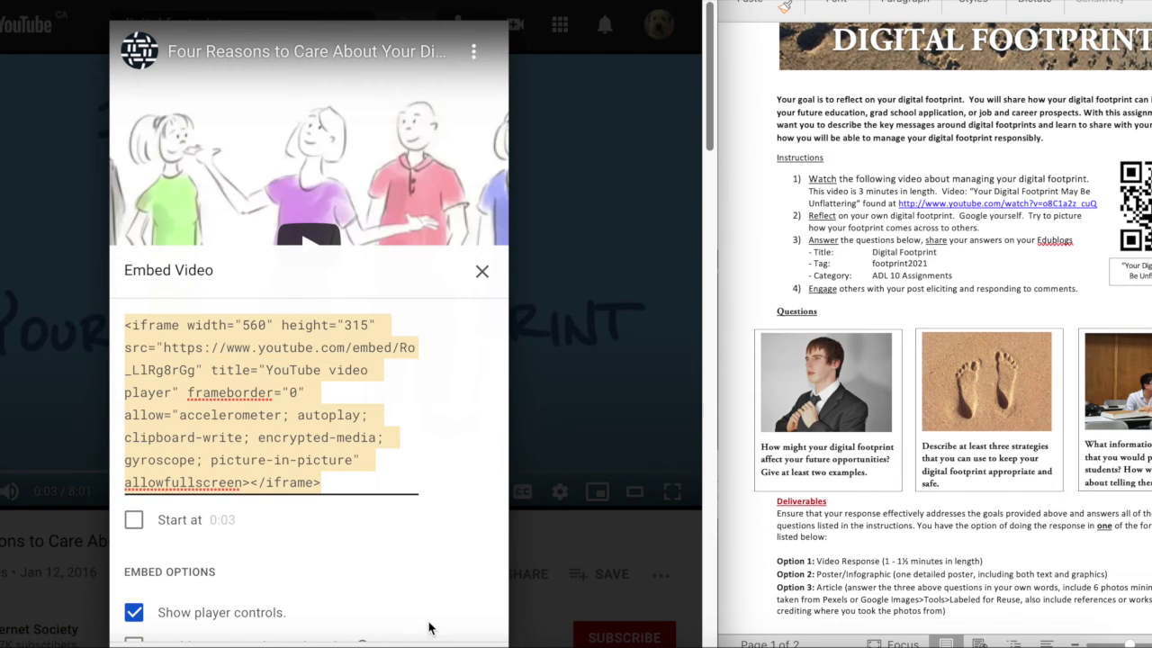
scroll(429, 629, down, 1)
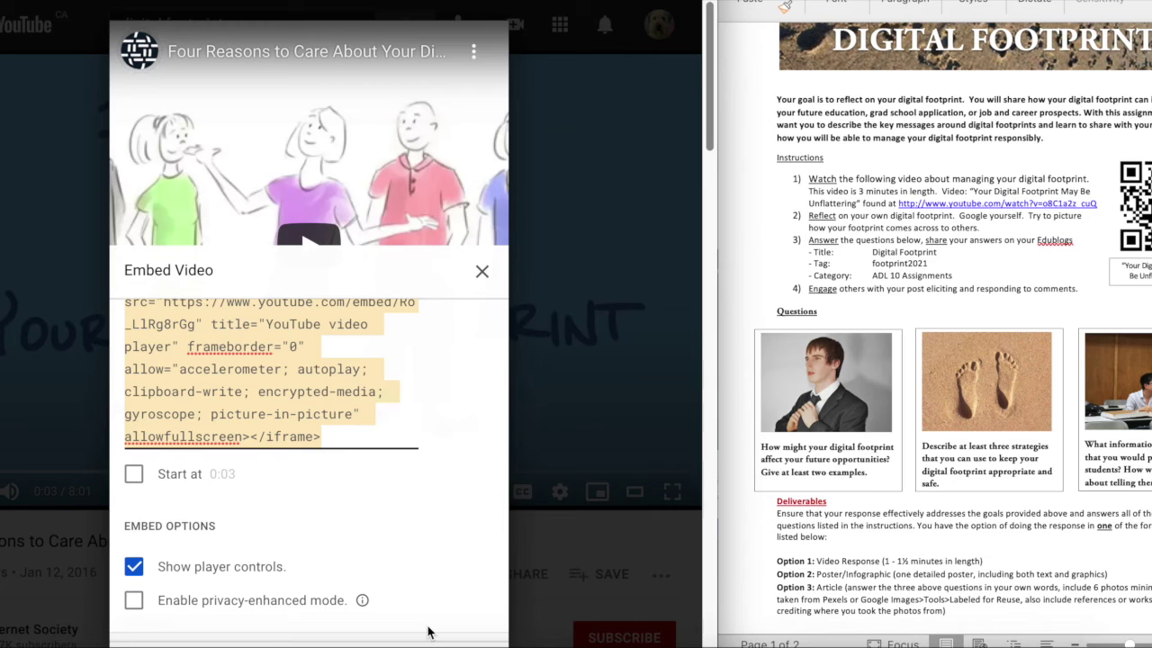
key(ctrl+Tab)
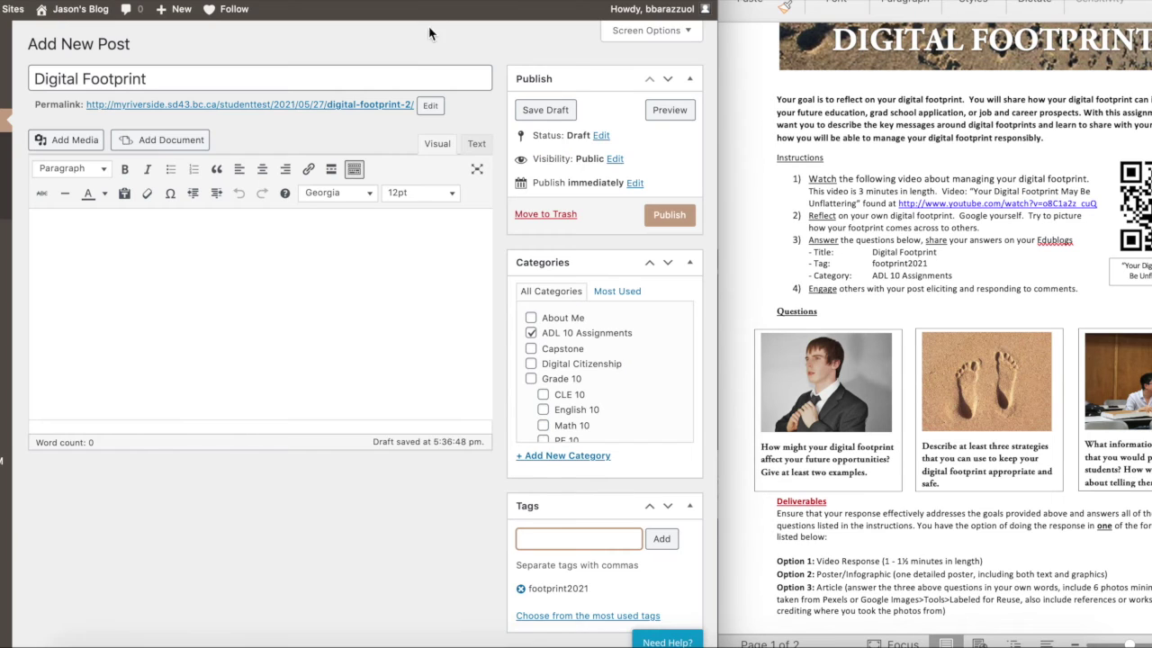
Step: Paste the YouTube iframe code in the Text editor, return to Visual, and add a line below the video
click(477, 145)
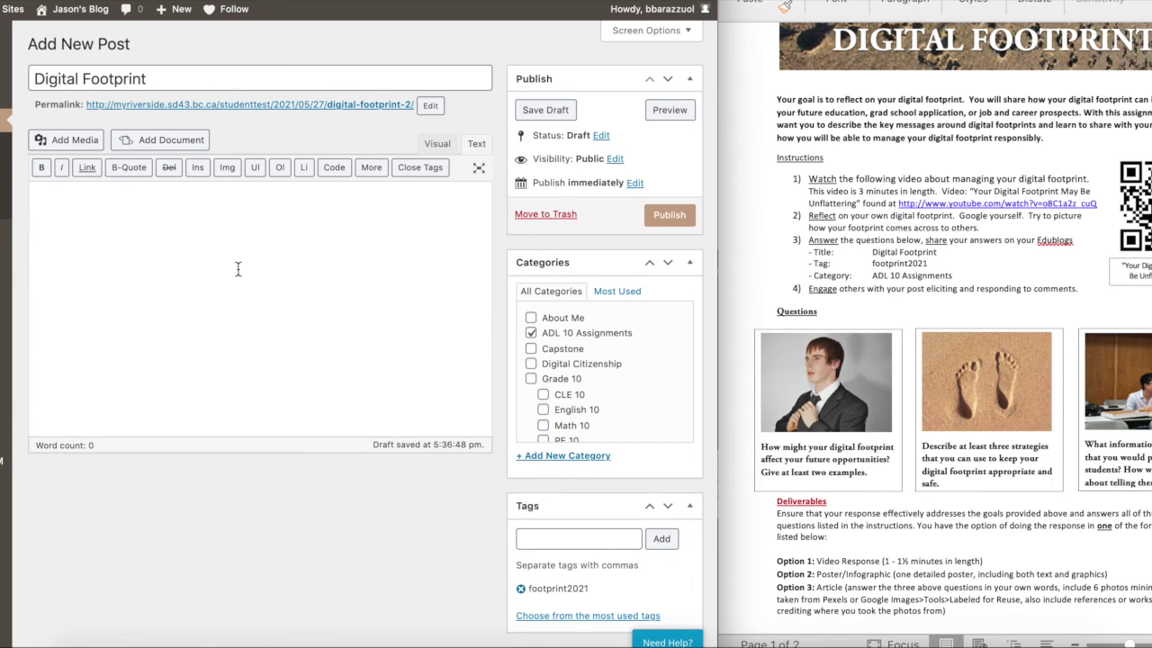
key(super+v)
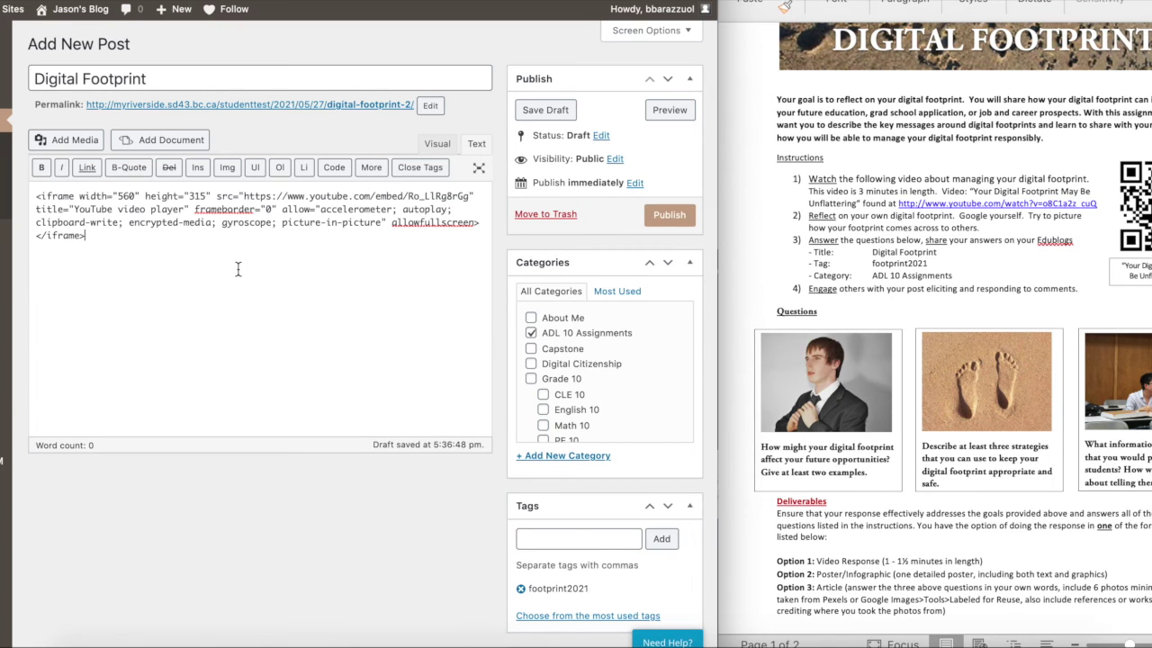
click(437, 143)
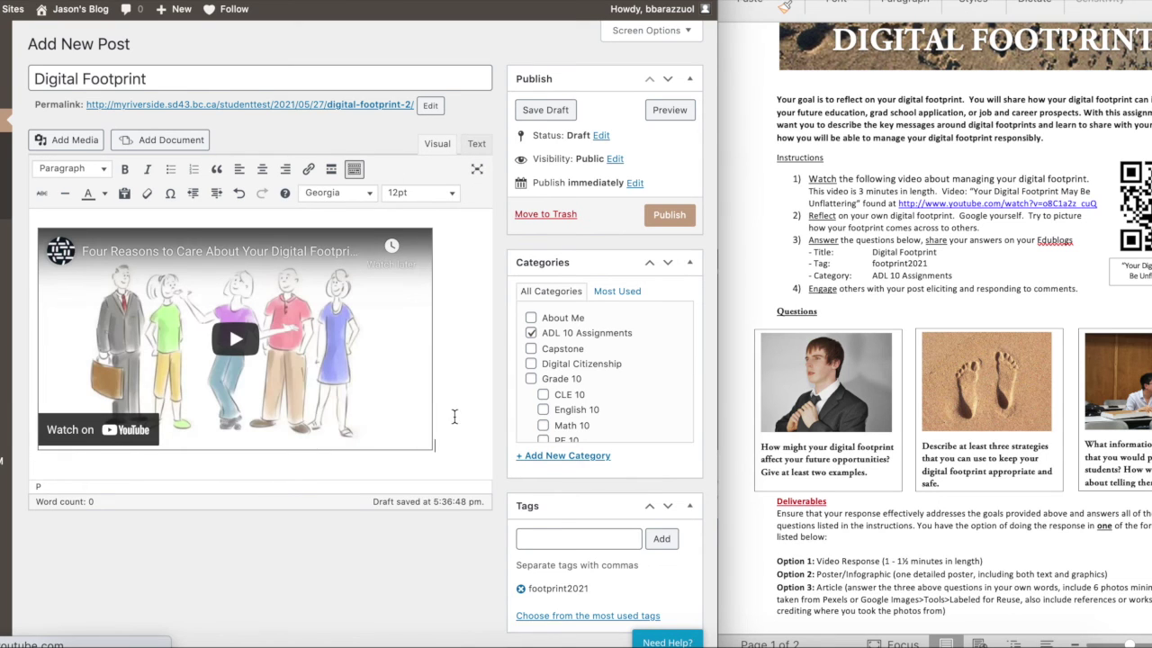
key(Return)
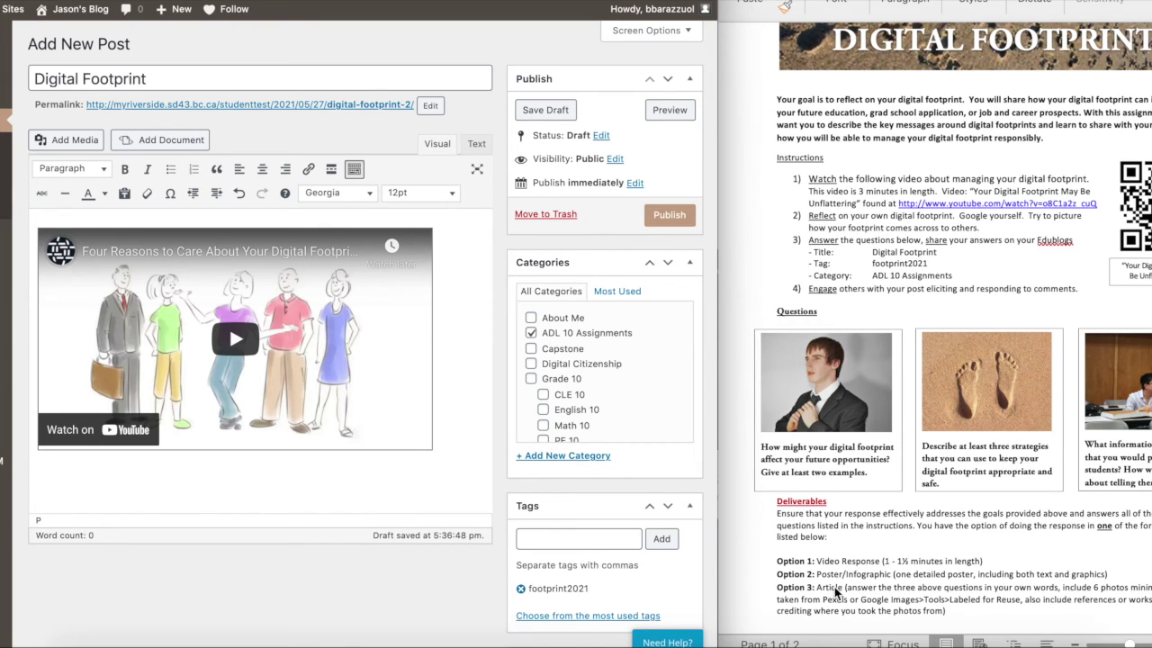
Step: Copy the first two assignment questions from the Word document into the post below the video
click(874, 476)
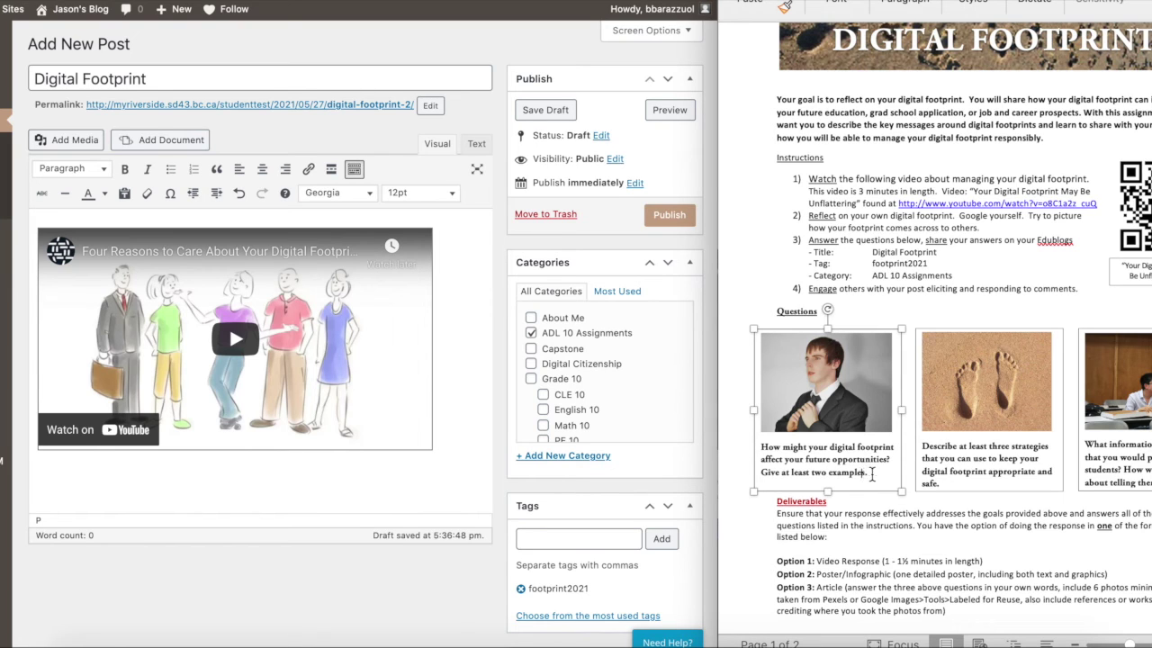
drag(874, 476, 763, 448)
key(ctrl+c)
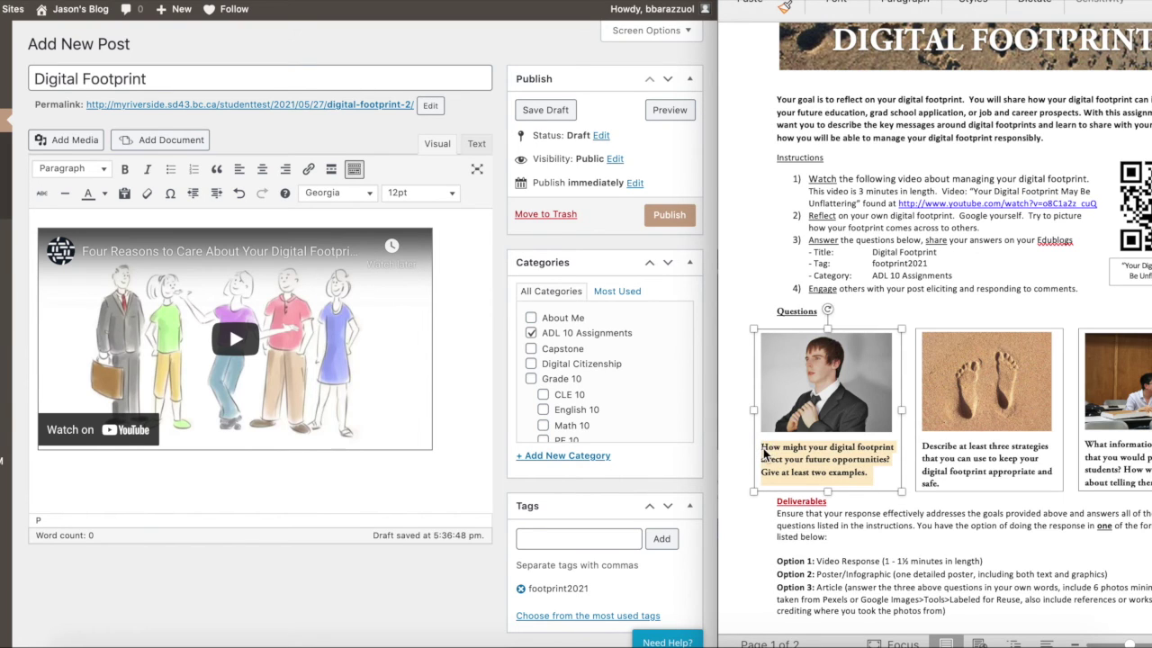
click(53, 478)
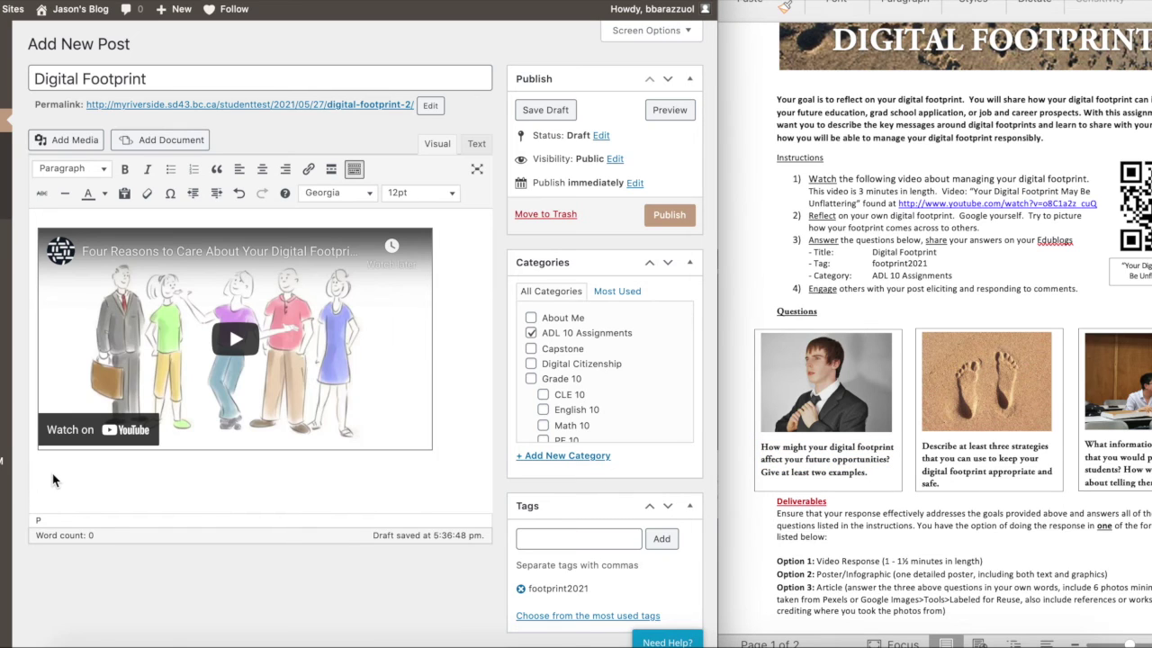
key(ctrl+v)
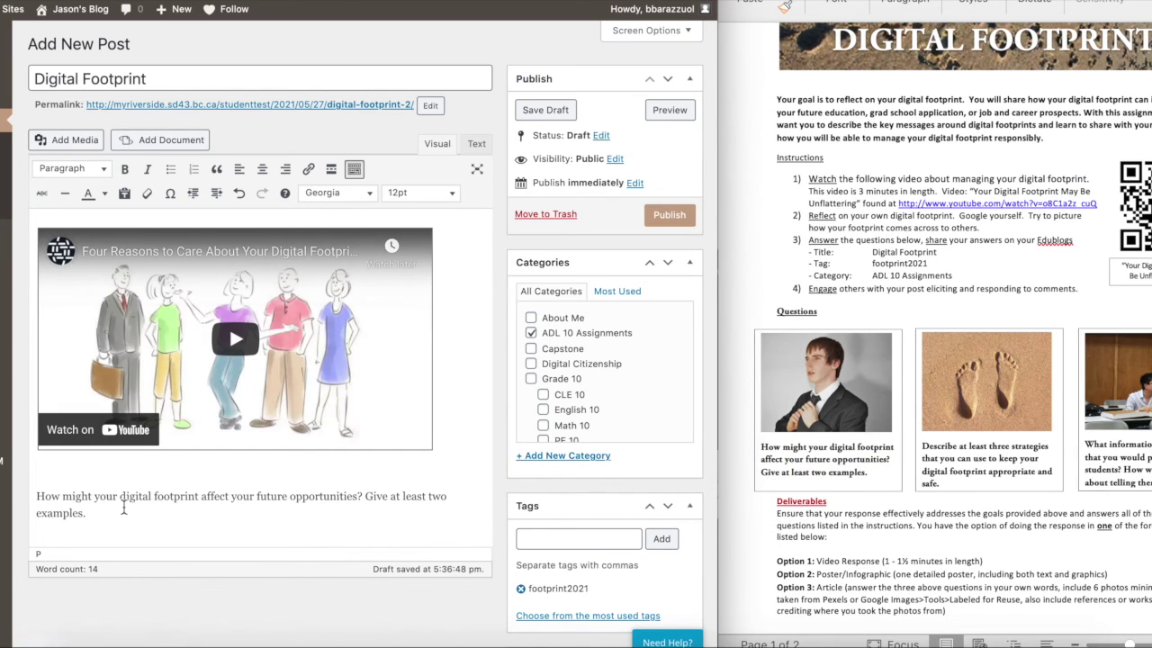
click(1006, 464)
drag(947, 486, 924, 454)
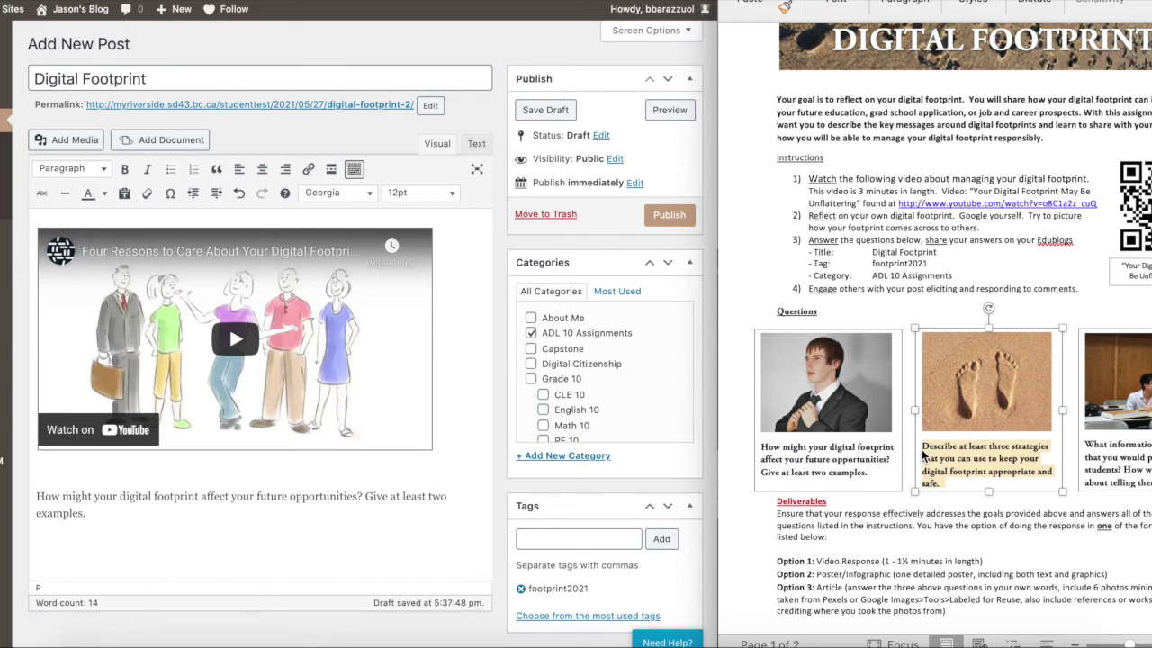
key(ctrl+c)
click(40, 546)
key(ctrl+v)
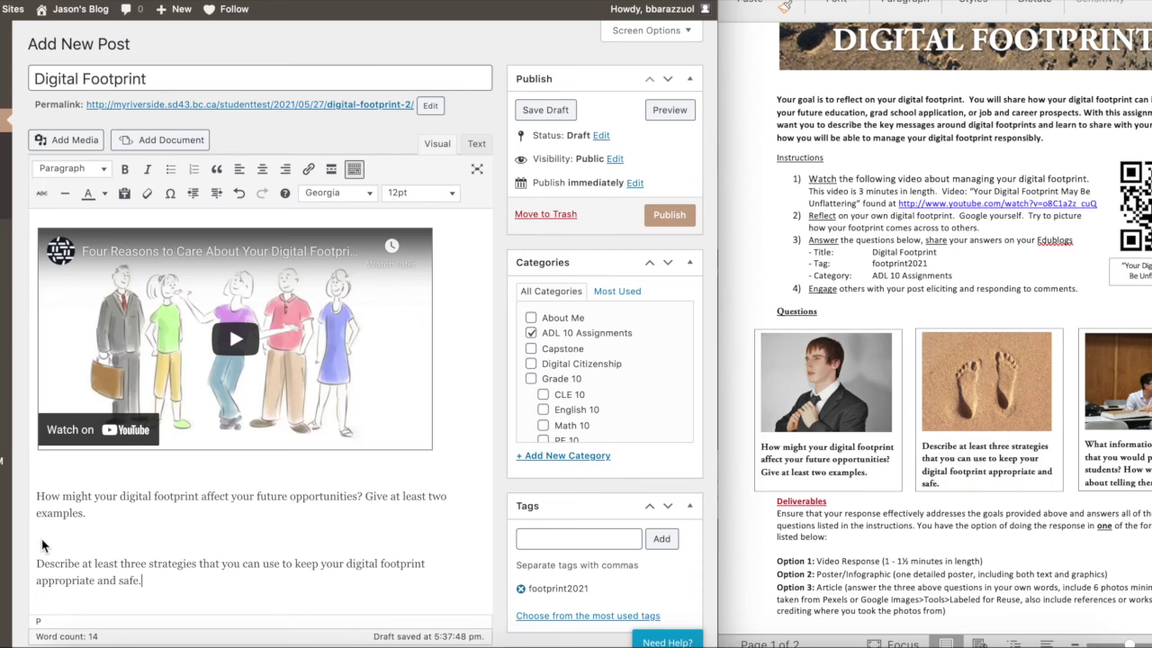
Step: Paste the third question as a new paragraph and add a blank answer line
click(1116, 459)
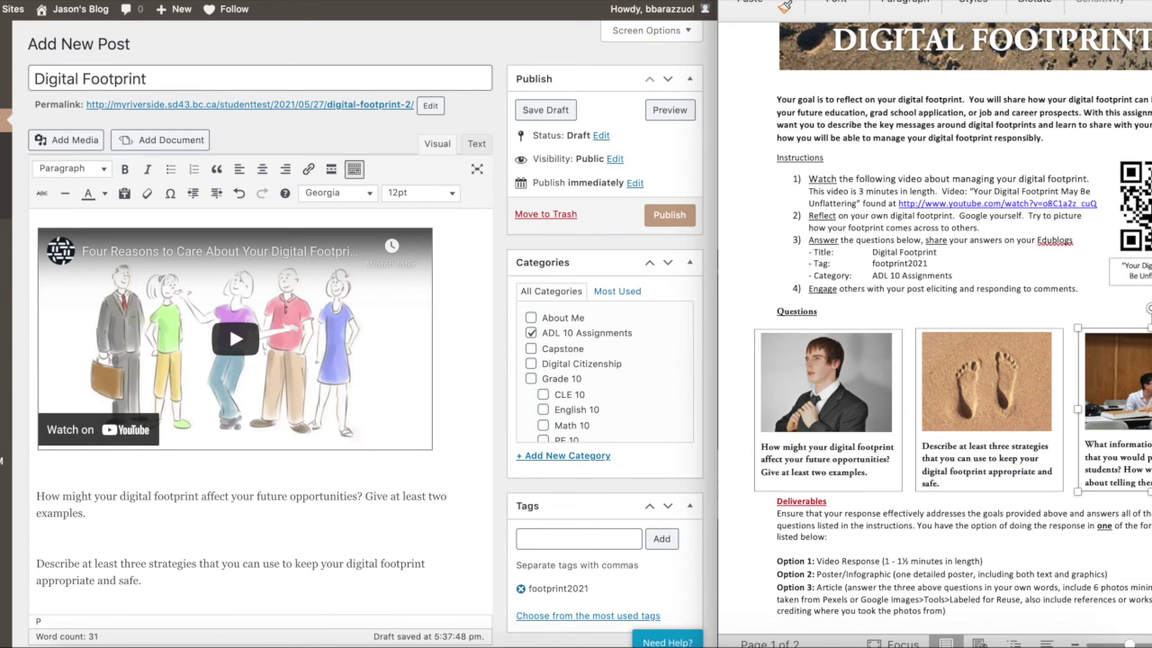
drag(1148, 483, 1086, 446)
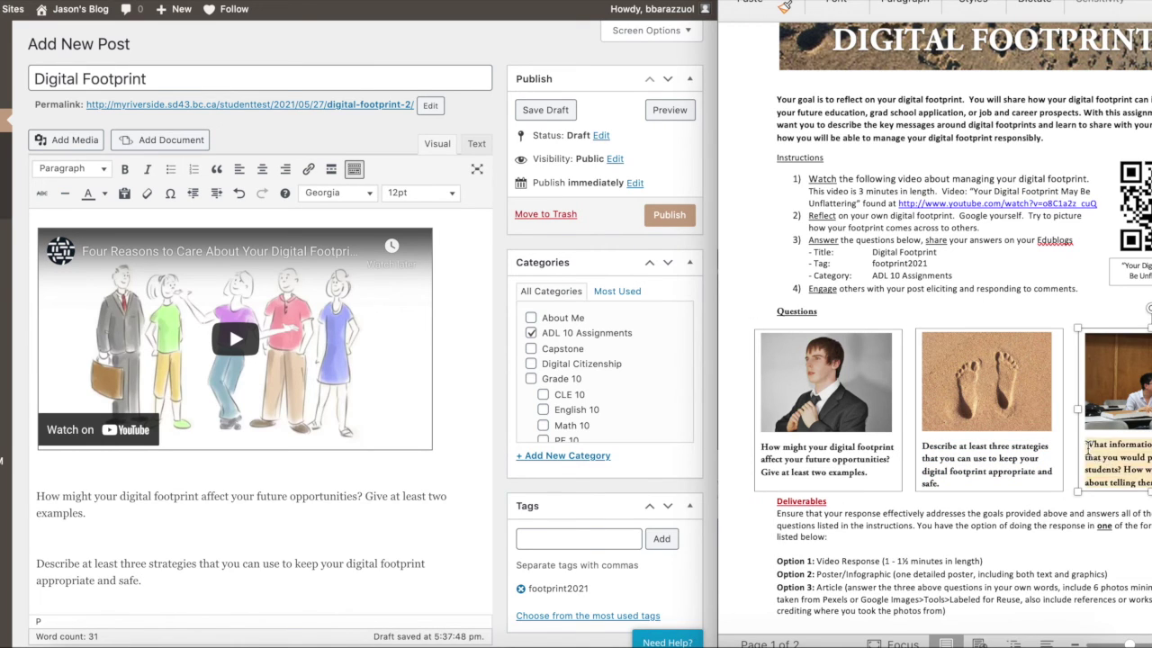
click(151, 581)
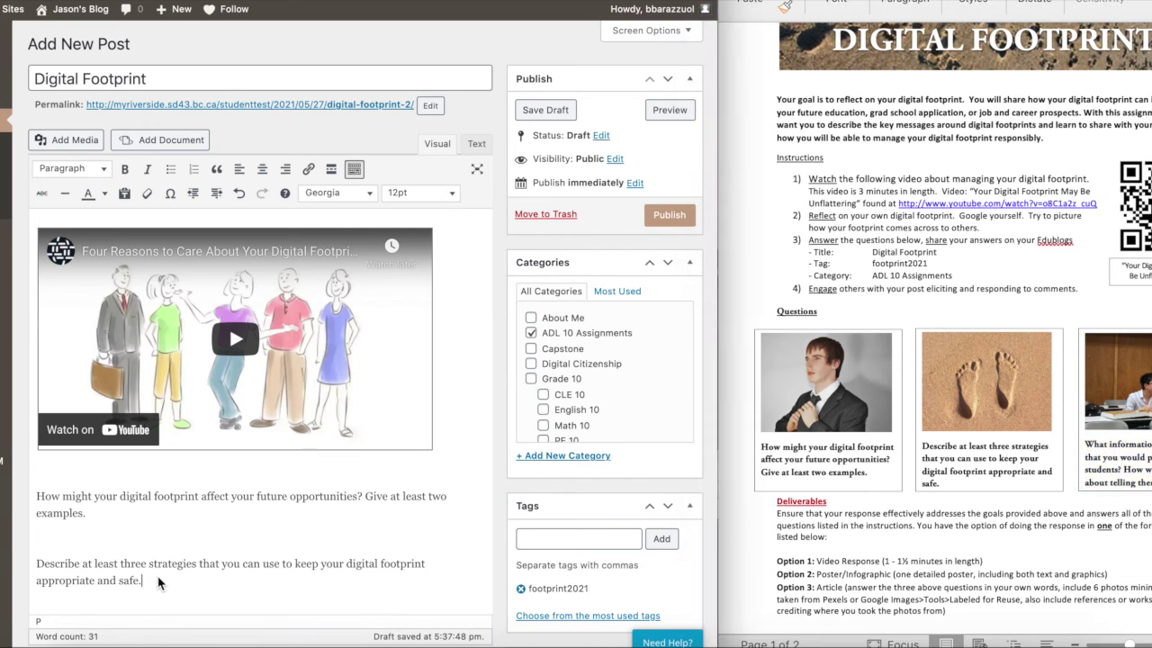
key(Return)
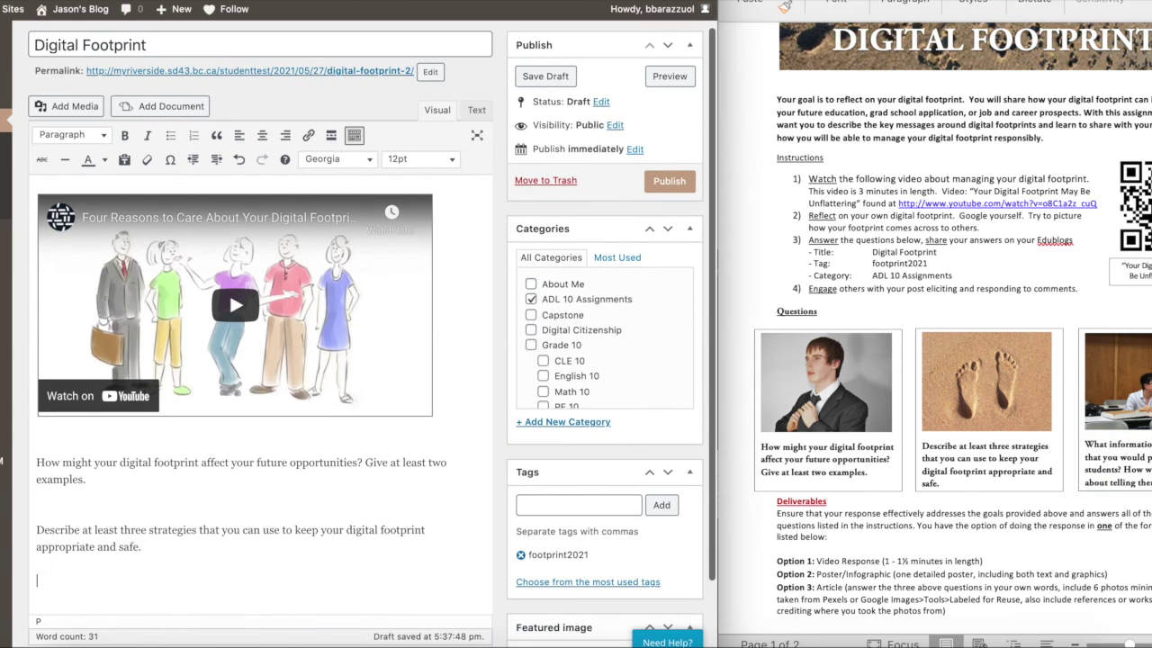
key(ctrl+v)
click(50, 465)
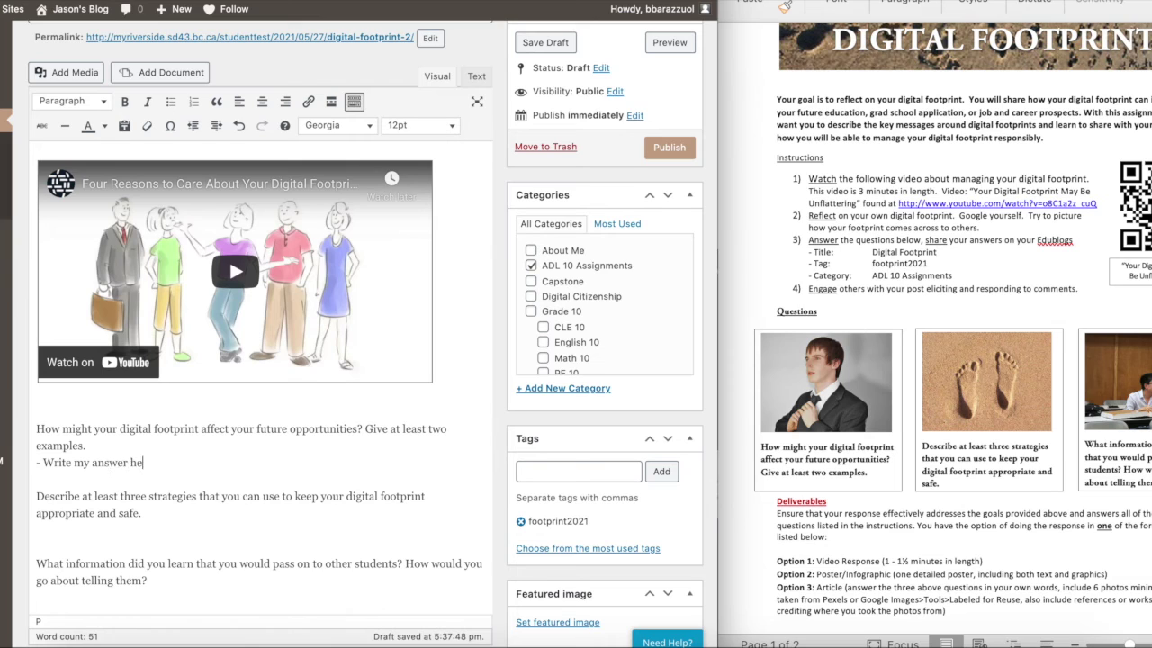
key(Return)
Step: Add '-' answer lines under the second and third questions
text(-)
key(ctrl+End)
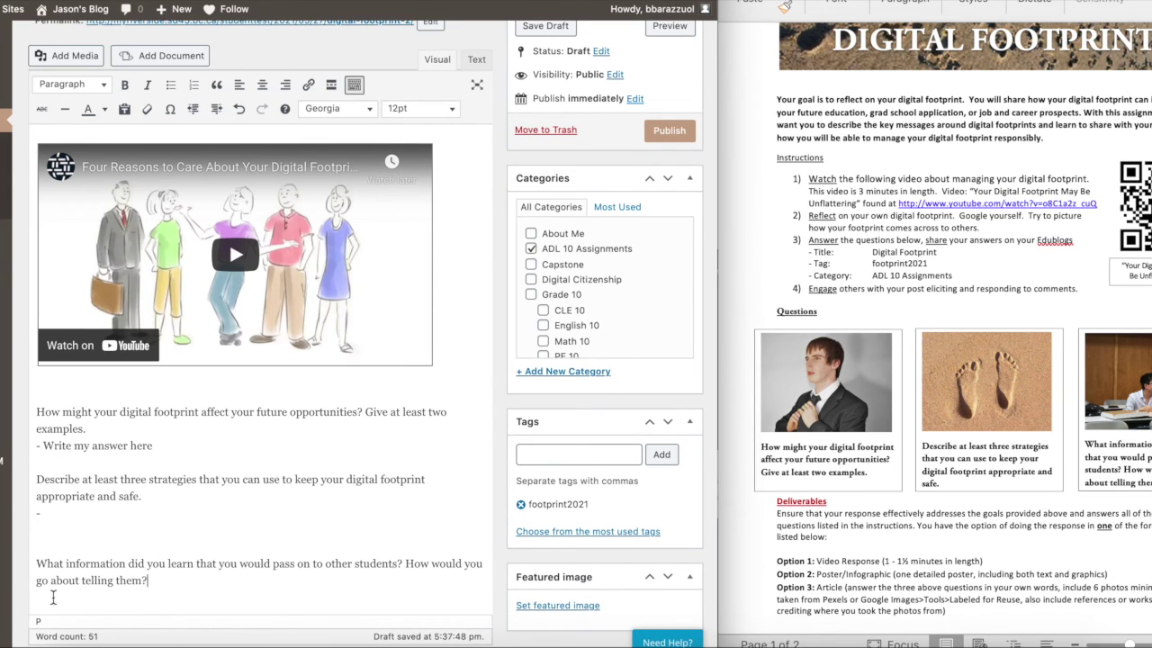
key(Return)
text(-)
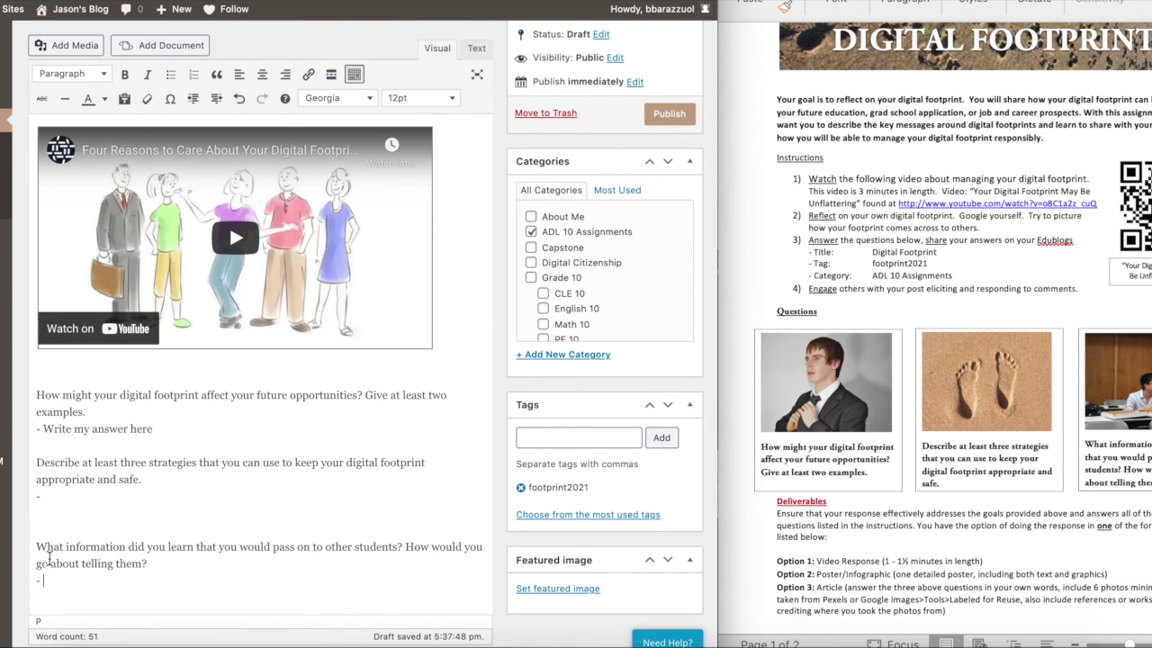
click(39, 510)
key(BackSpace)
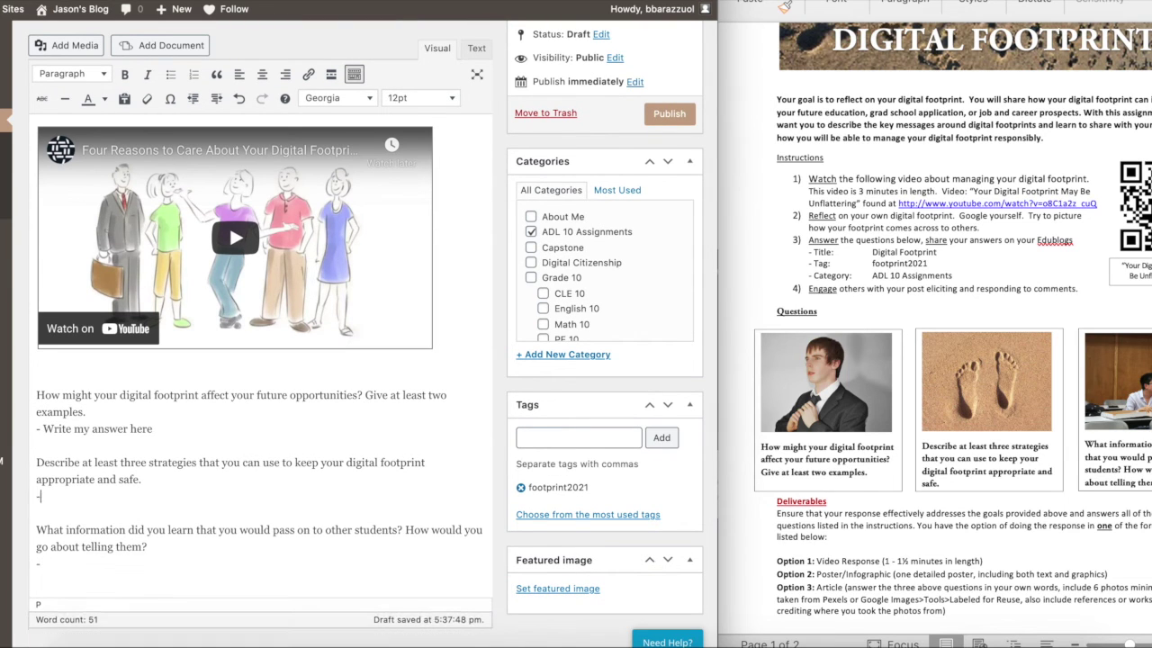
Step: Make all three question paragraphs bold
triple_click(127, 411)
key(ctrl+b)
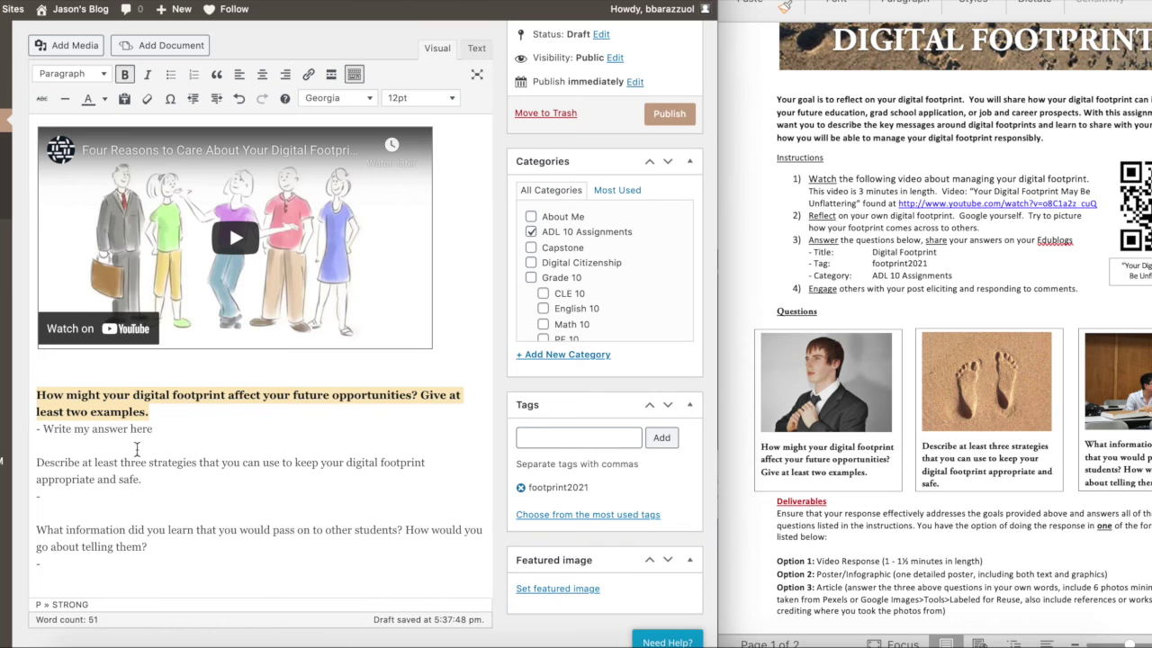
click(151, 477)
key(shift+Home)
key(shift+Up)
key(ctrl+b)
drag(148, 546, 18, 528)
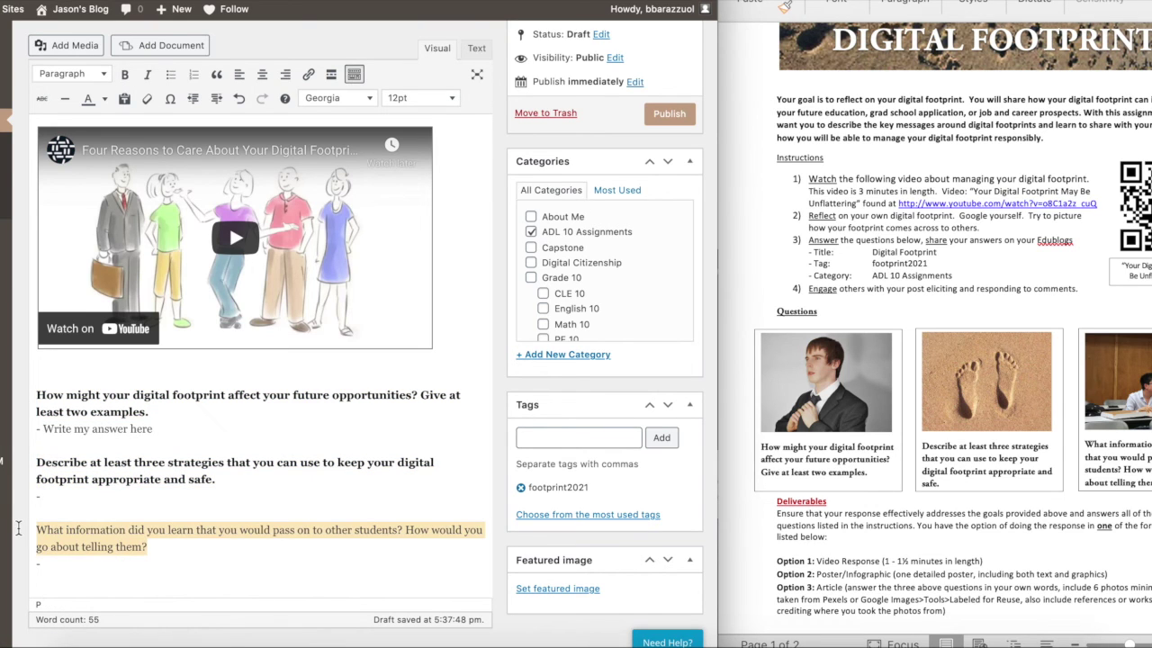
key(ctrl+b)
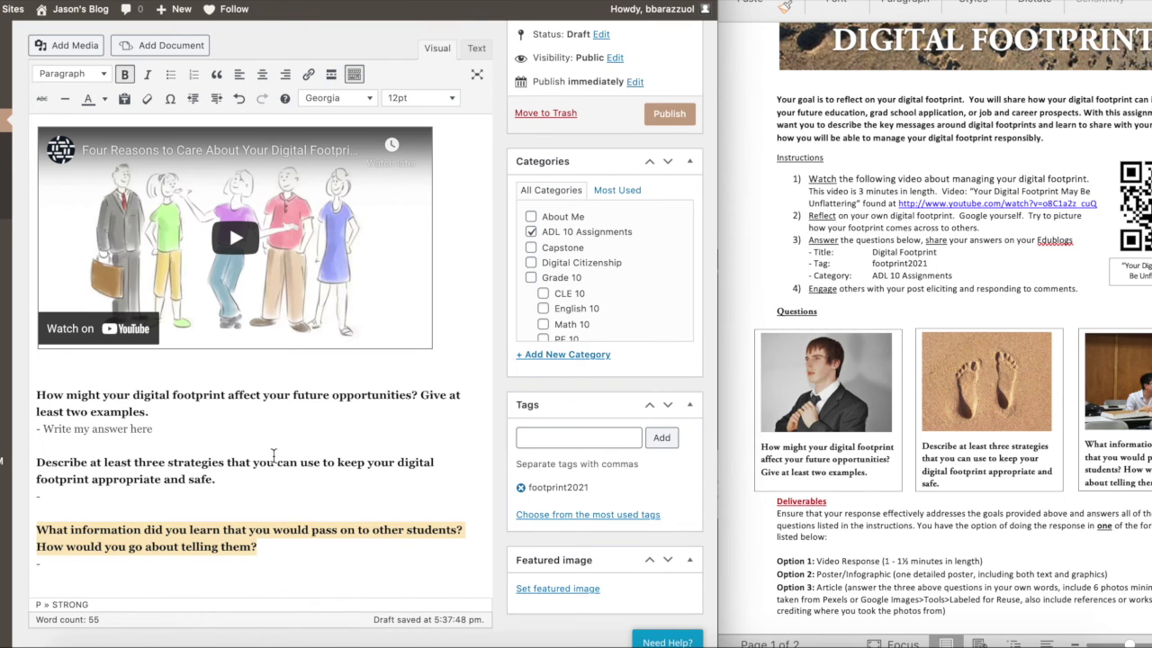
Step: Open a new empty paragraph below '- Write my answer here'
click(216, 460)
click(160, 431)
key(Return)
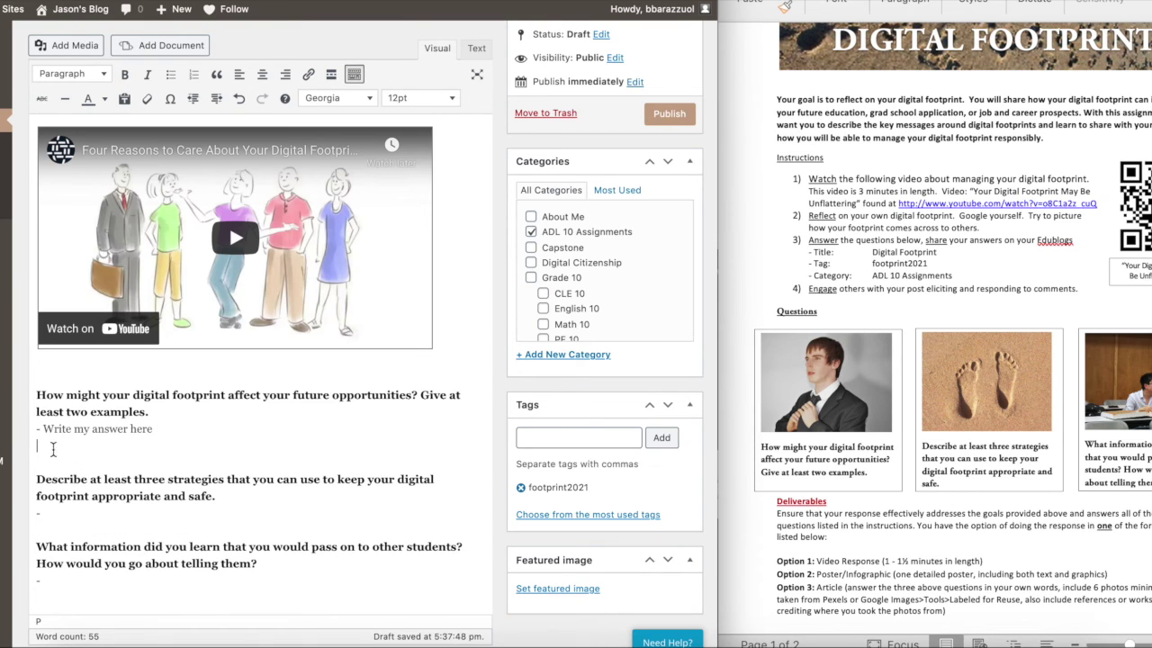
Step: Insert the Core Competencies circle-diagram infographic from the Media Library into the post
click(76, 46)
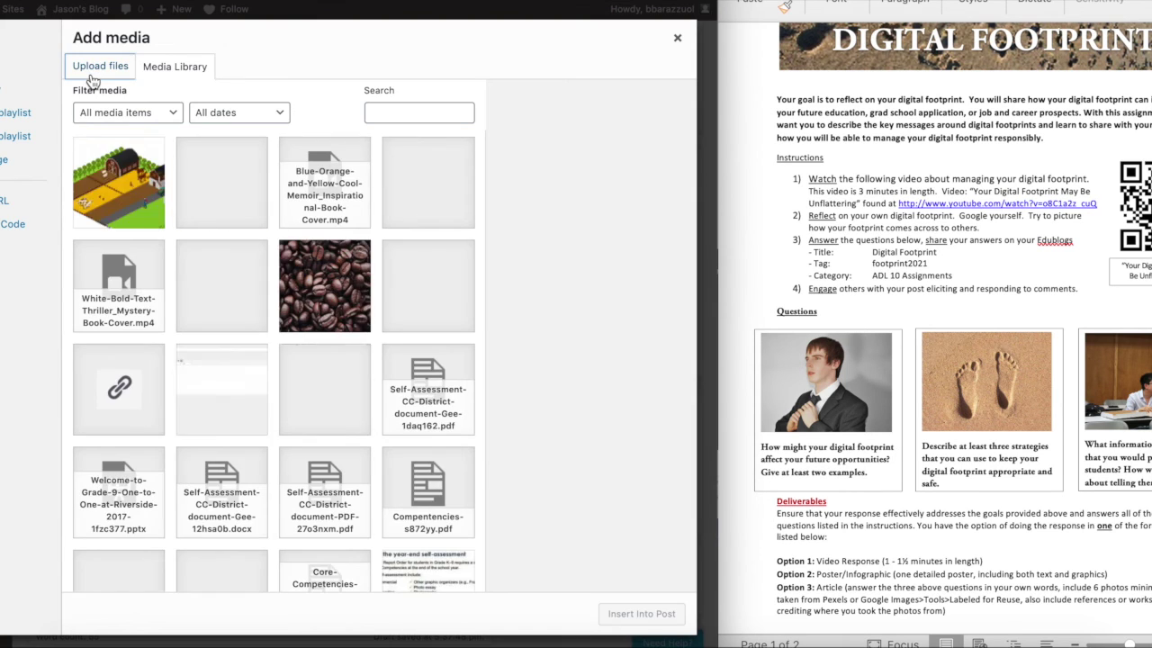
click(92, 72)
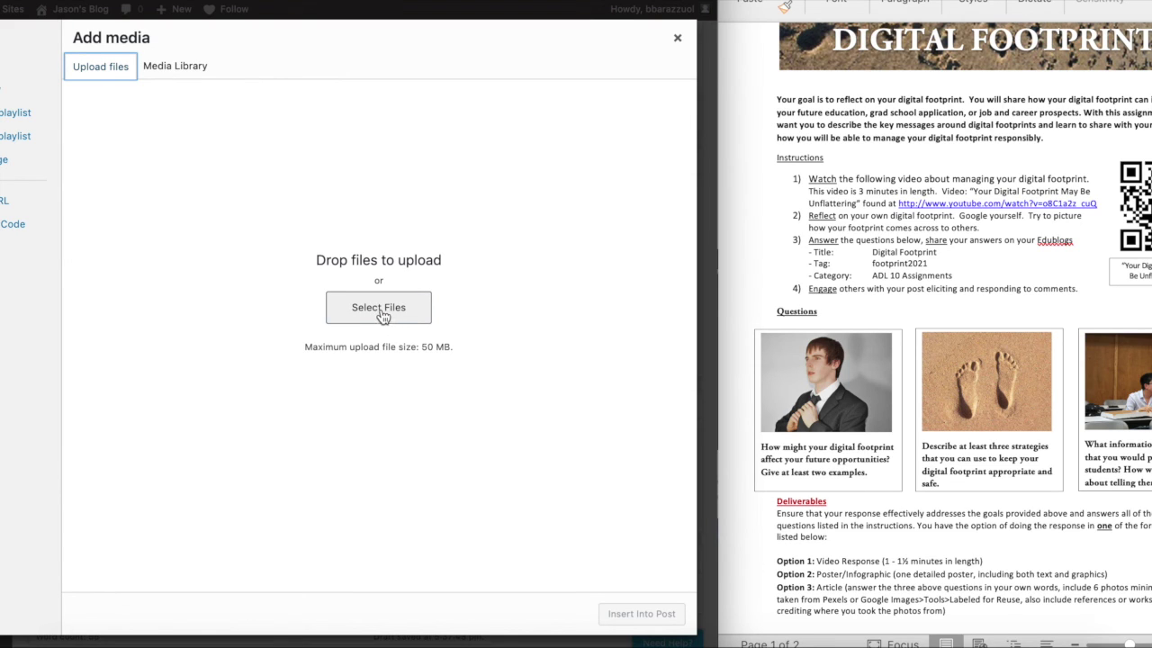
click(183, 68)
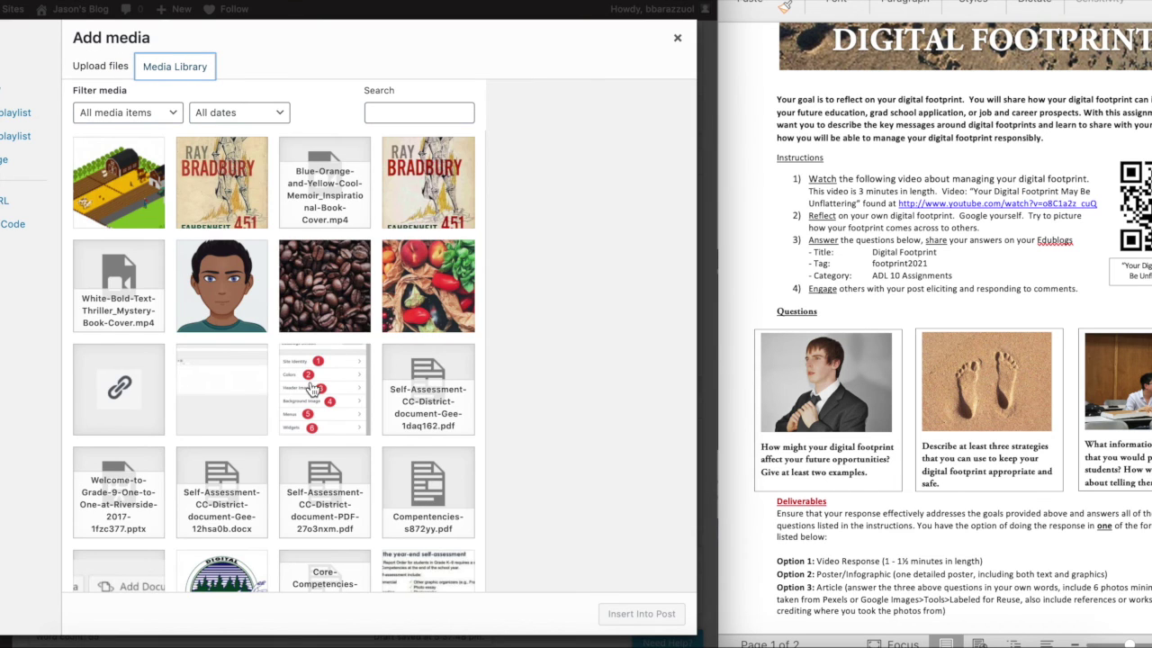
scroll(155, 464, down, 3)
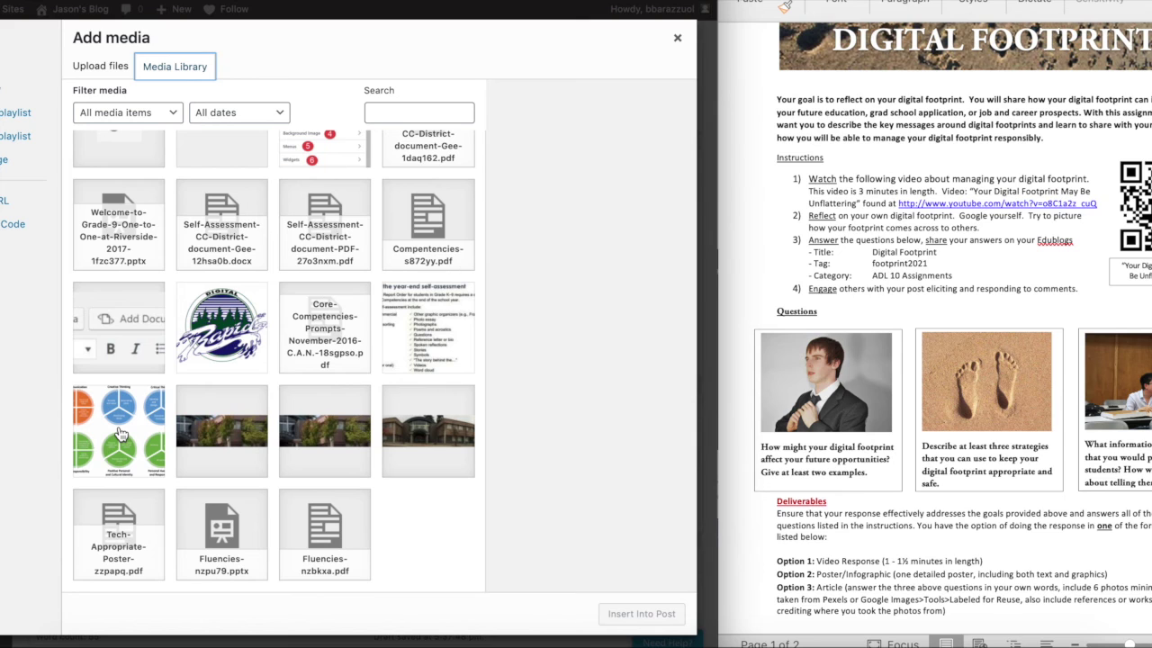
click(122, 435)
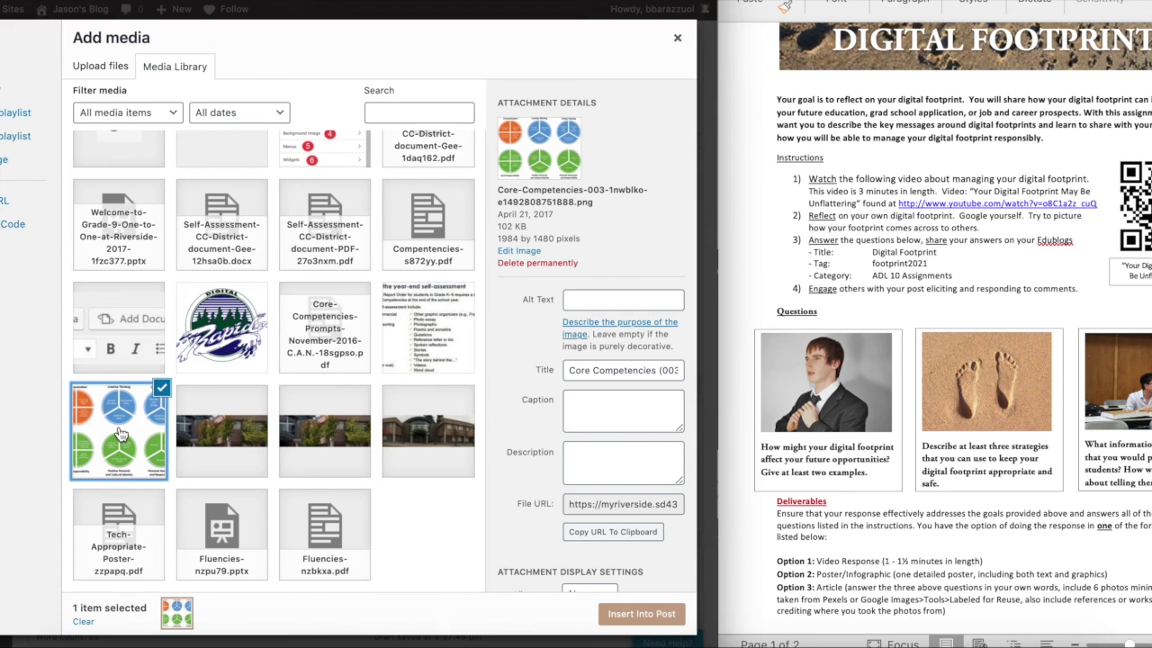
click(642, 616)
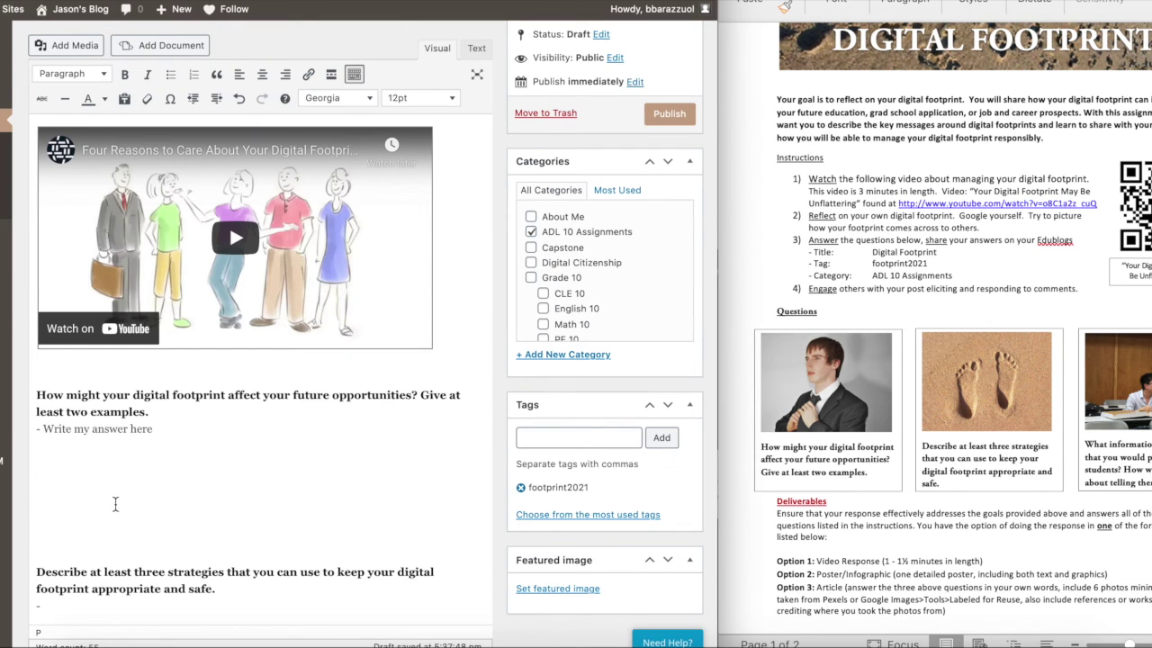
Step: Resize the inserted infographic to Medium, 300 × 224
click(115, 503)
scroll(115, 504, down, 2)
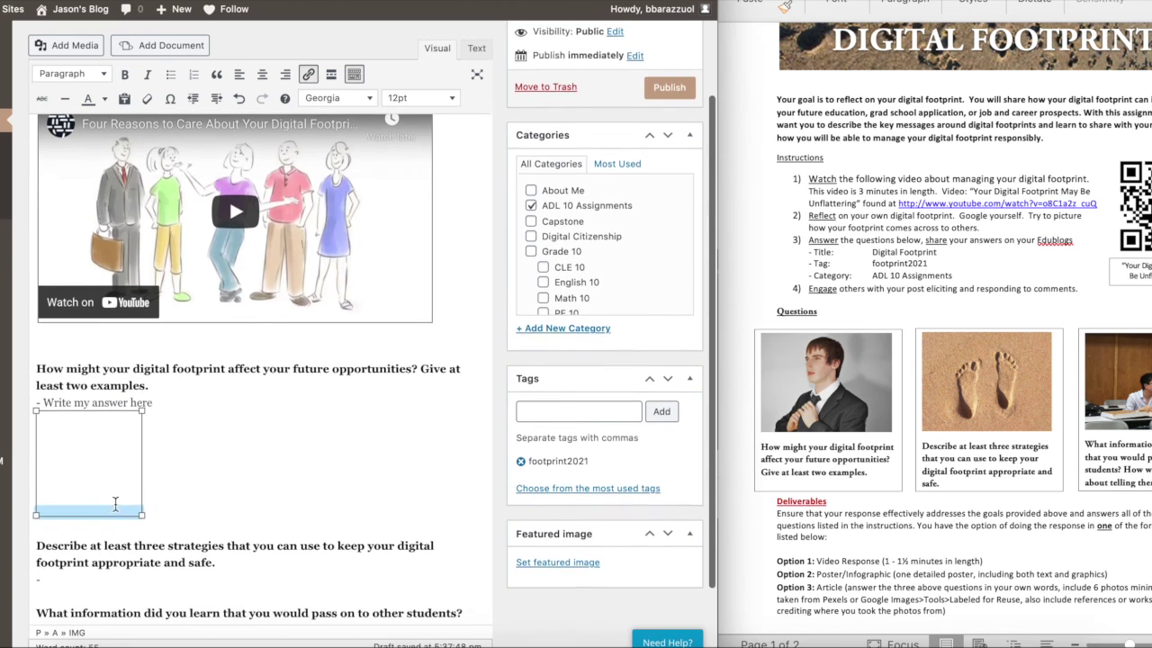
scroll(115, 501, up, 3)
scroll(116, 501, down, 2)
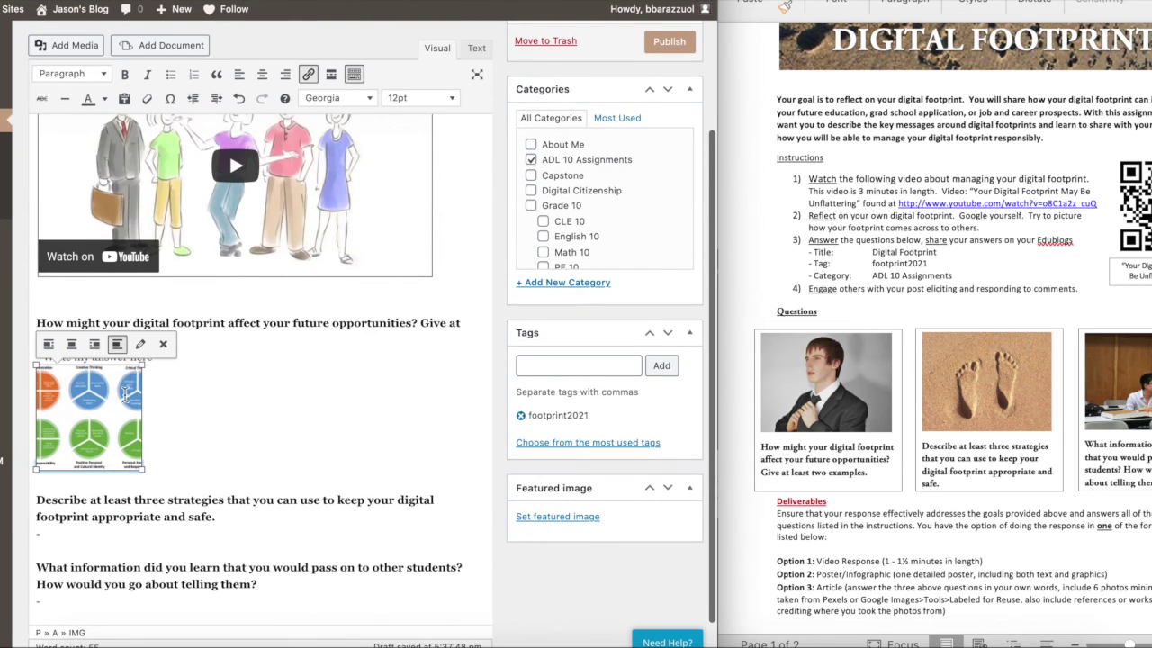
click(141, 346)
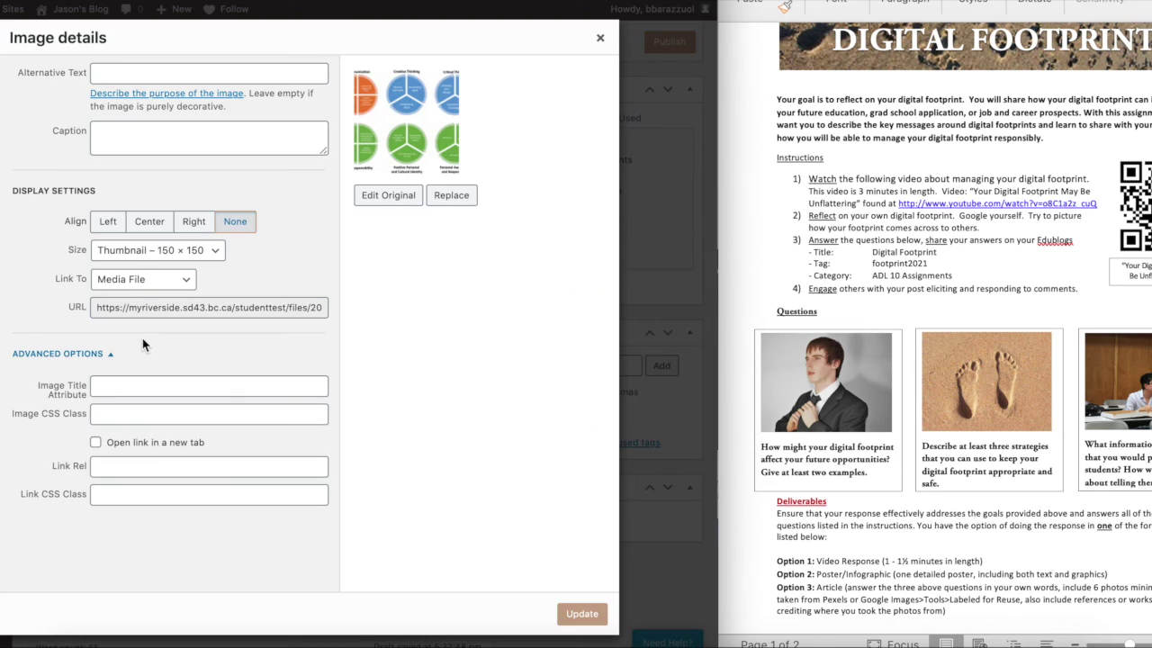
click(135, 251)
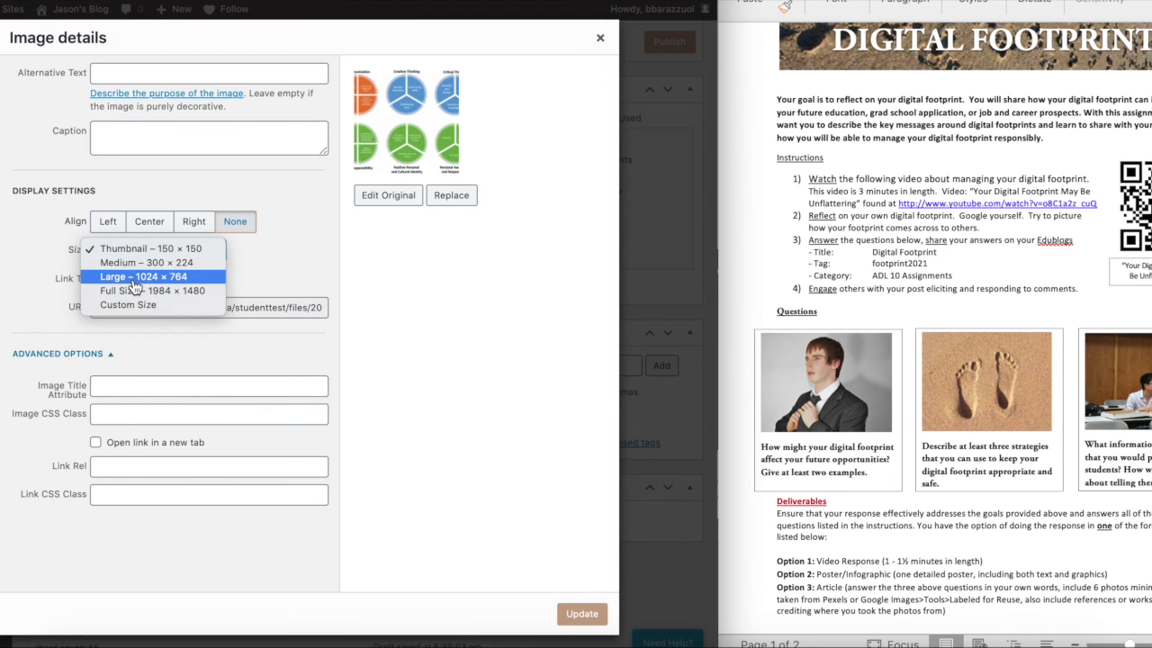
click(140, 262)
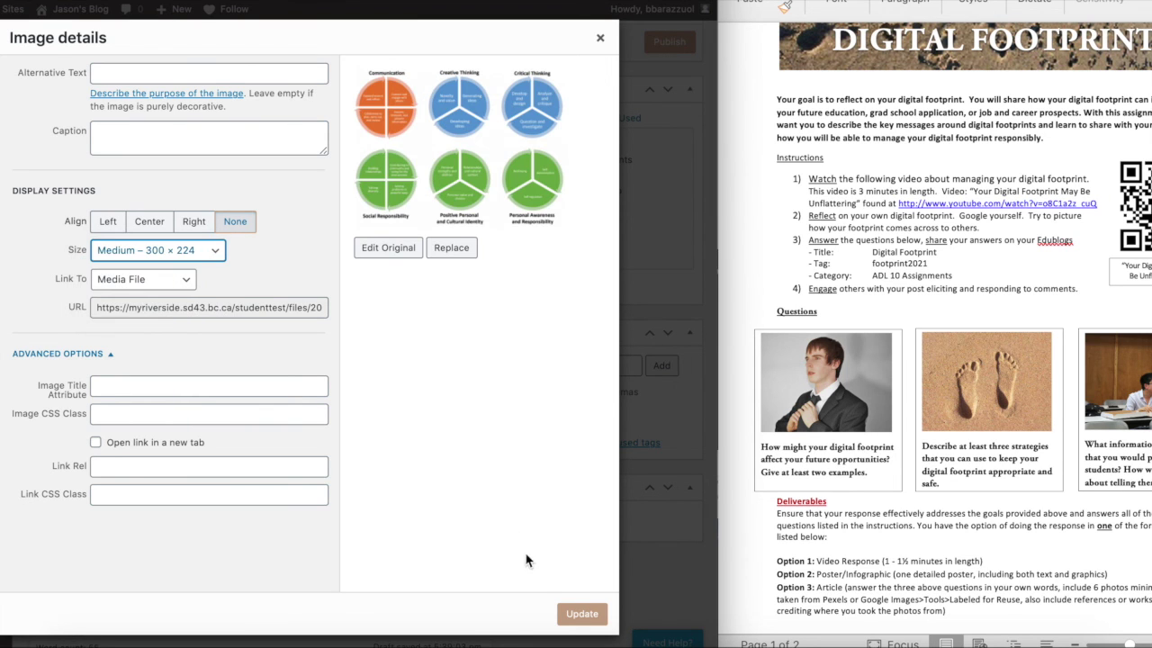
click(581, 614)
click(291, 394)
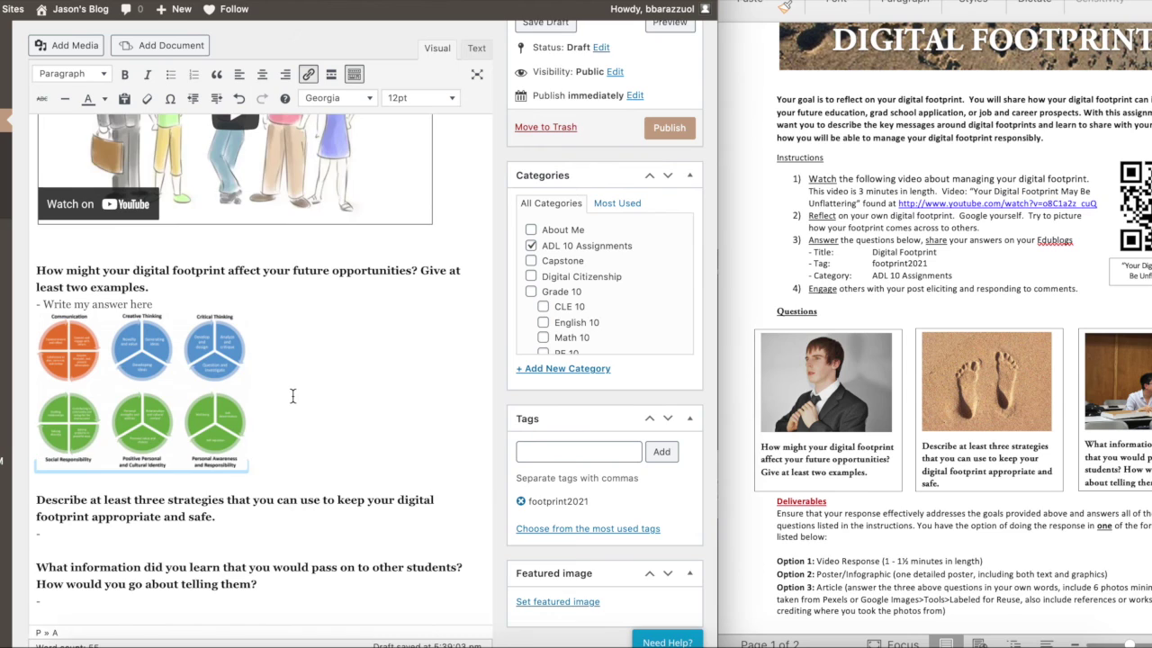
scroll(290, 394, down, 1)
Step: Add a 'Works Cited/Sources:' line below the third question's answer dash
click(279, 514)
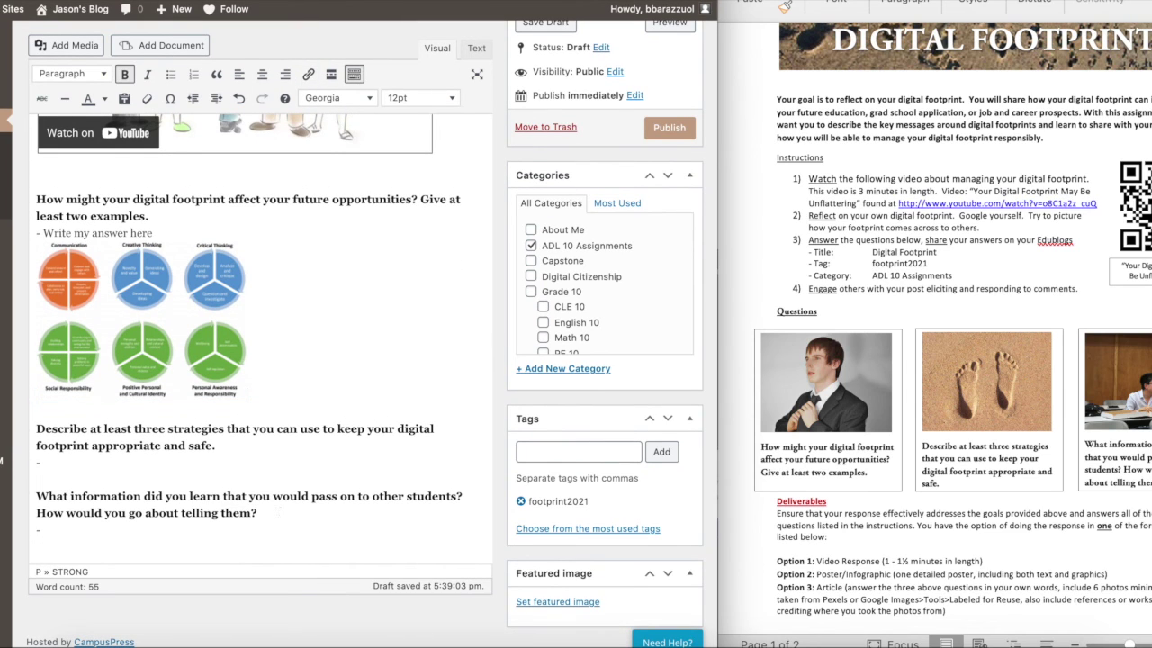
key(Down)
key(Return)
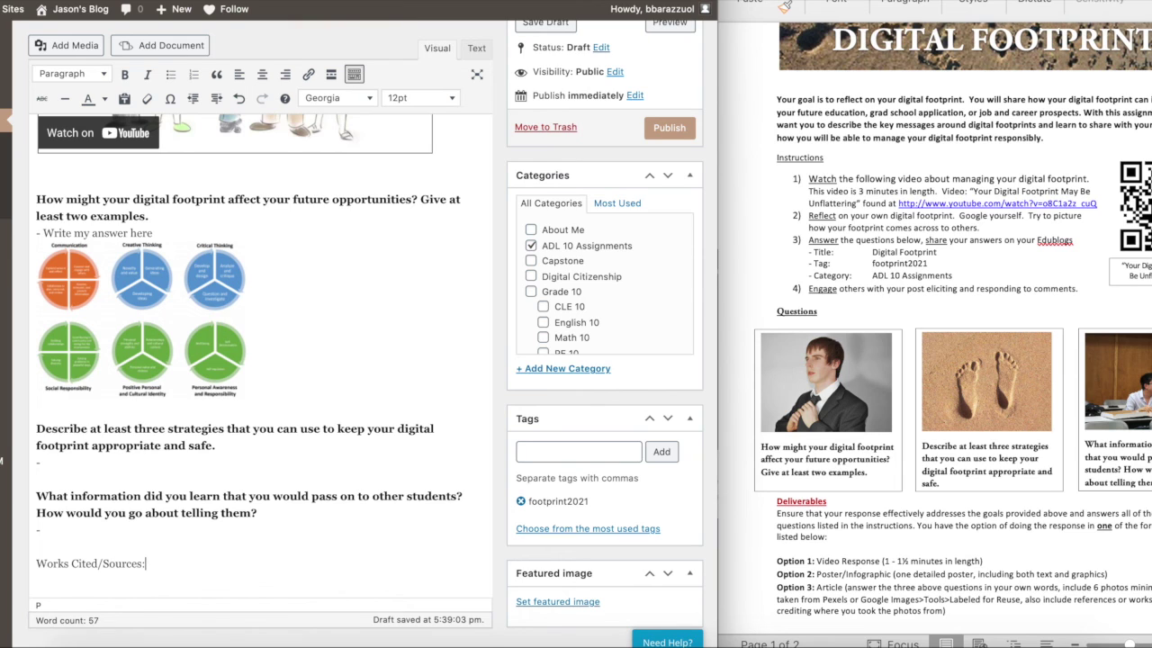
key(Return)
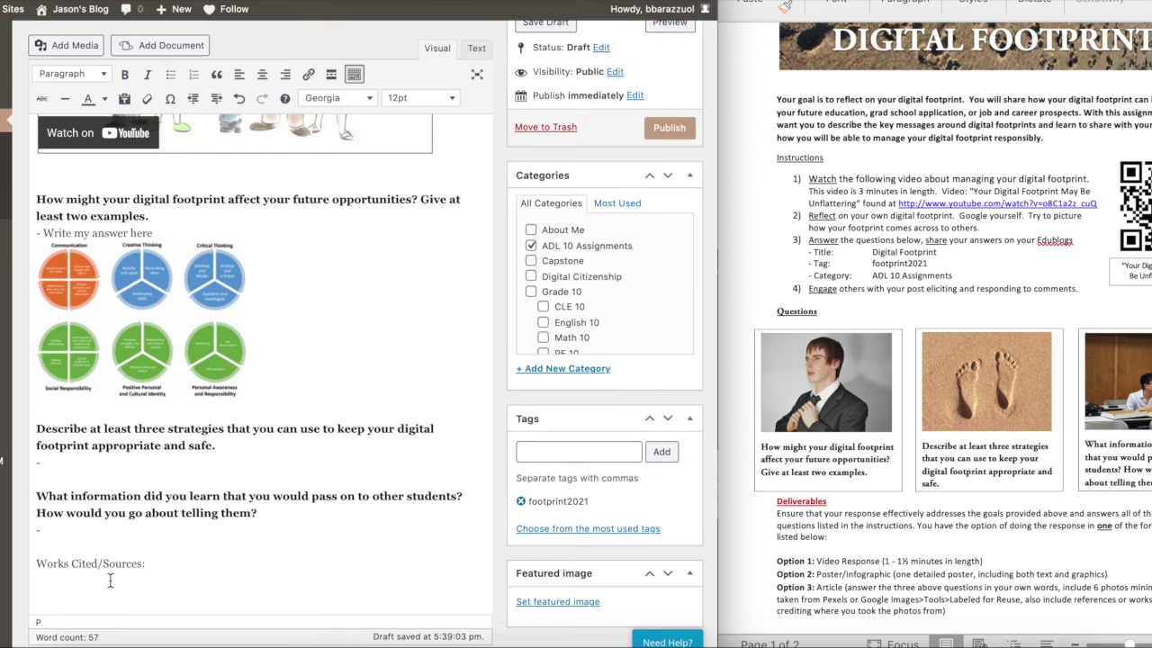
scroll(263, 501, up, 5)
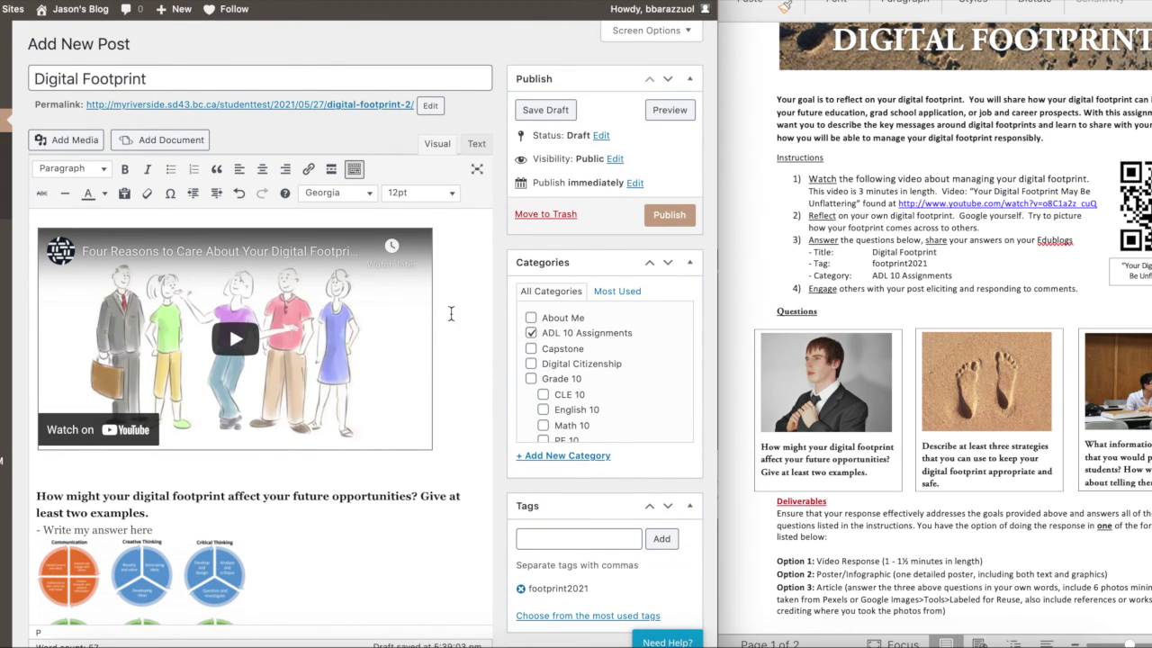
Step: Save the Digital Footprint draft, reopen it from Posts, publish it, and view the live post
click(545, 111)
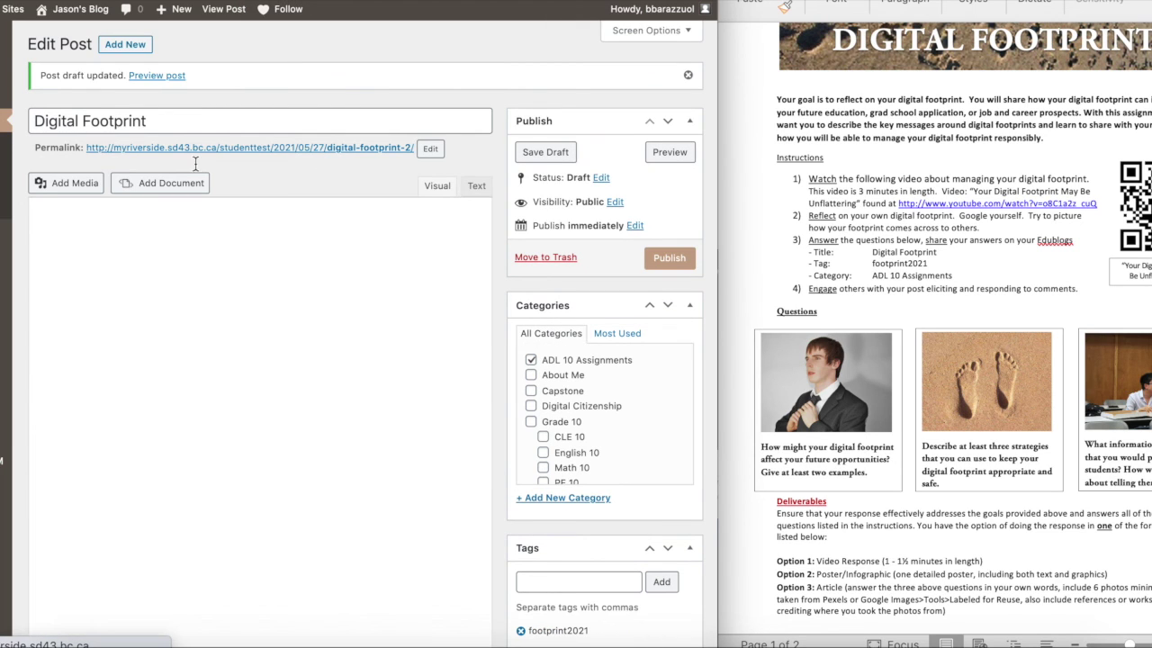
click(3, 460)
mouse_move(93, 148)
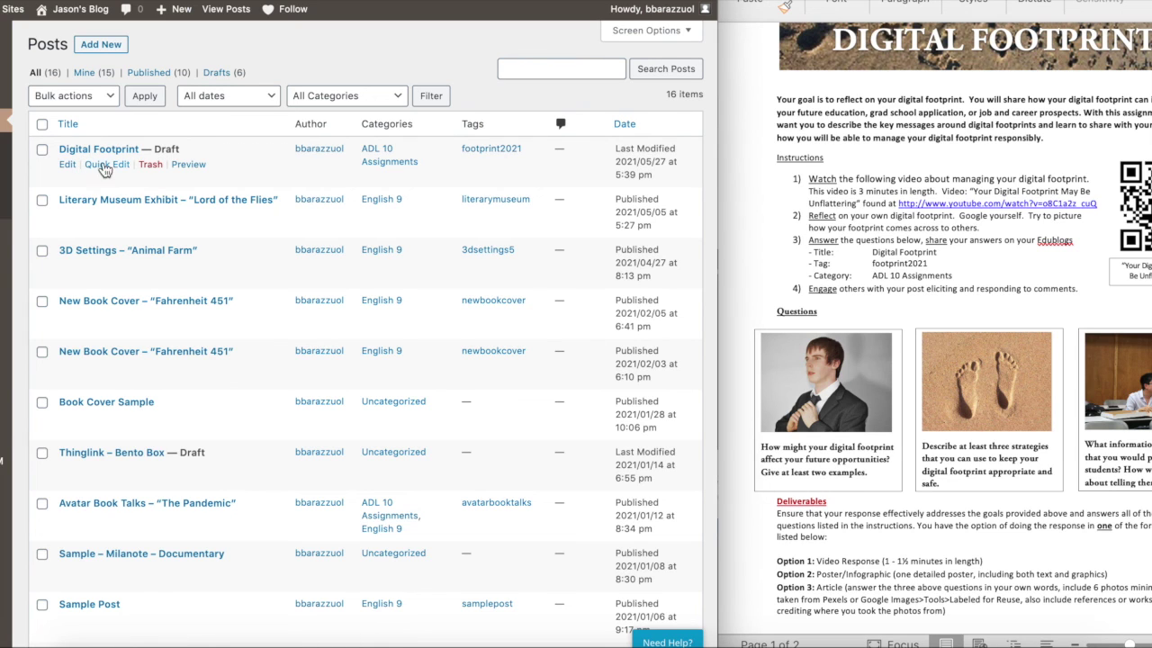
click(68, 165)
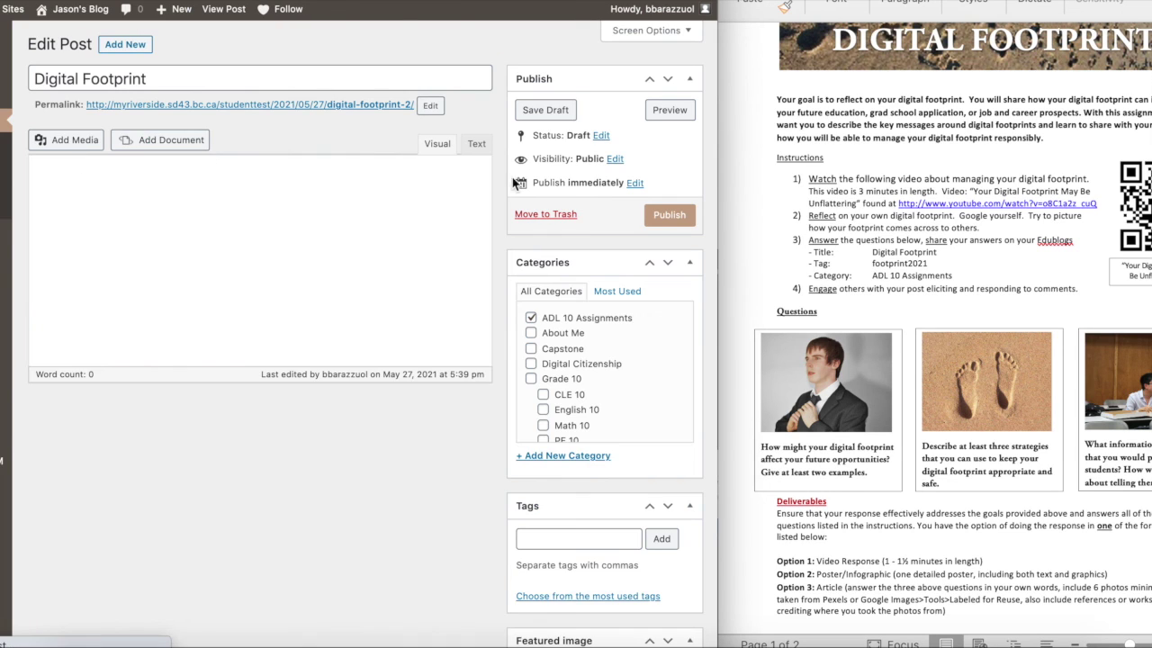
click(679, 220)
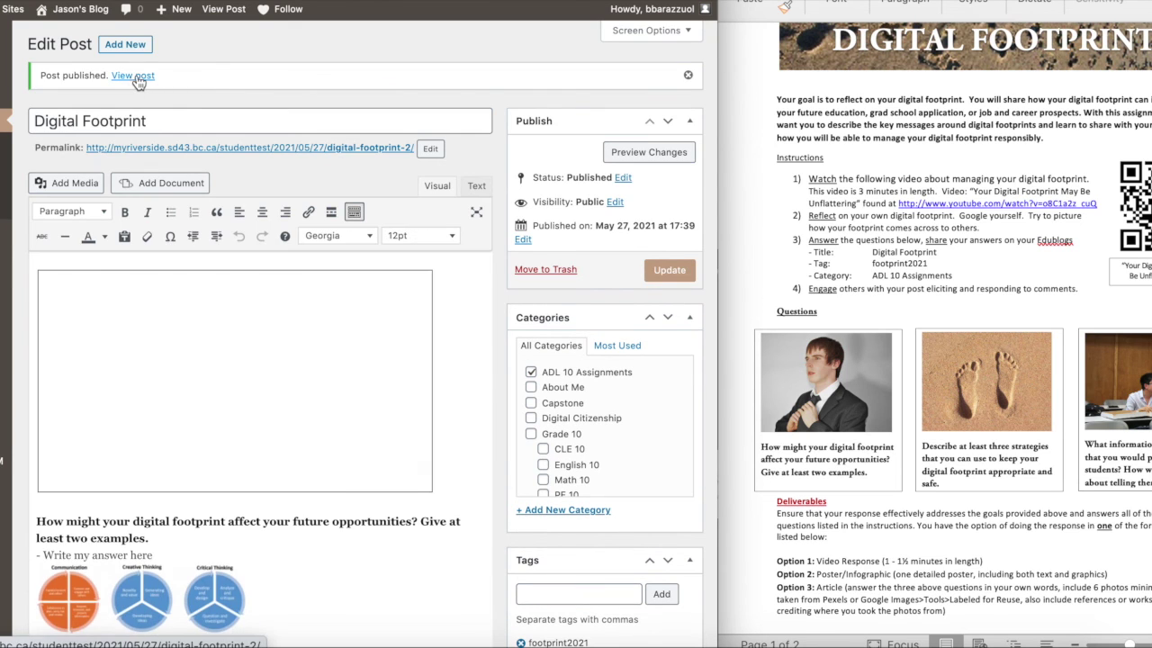
click(134, 79)
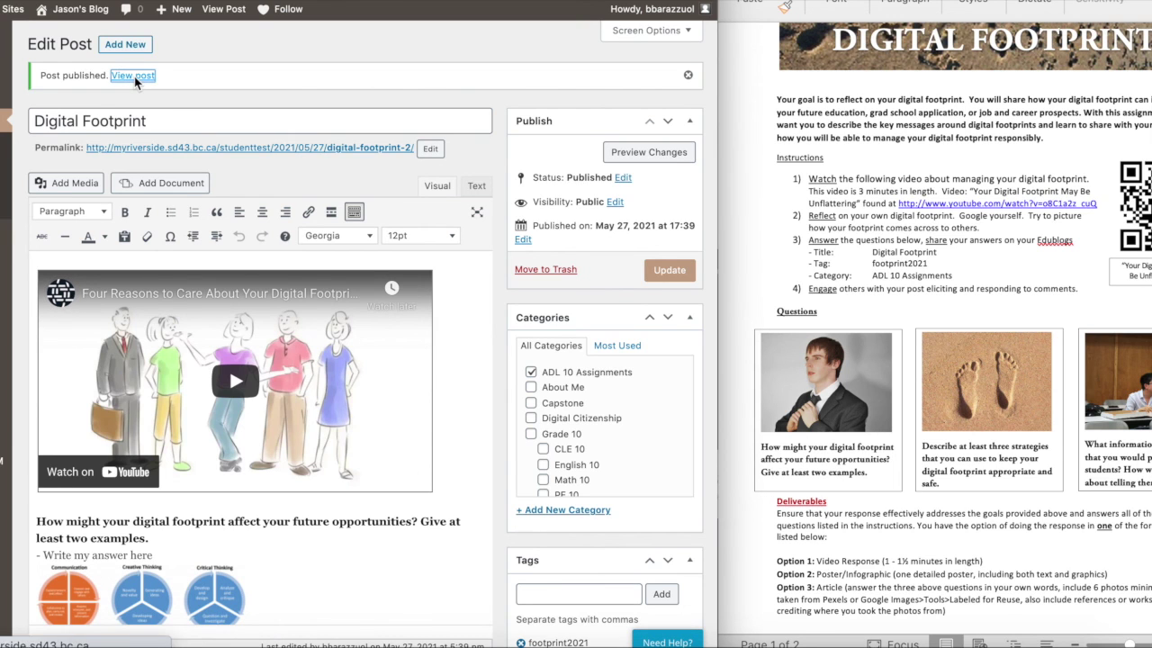